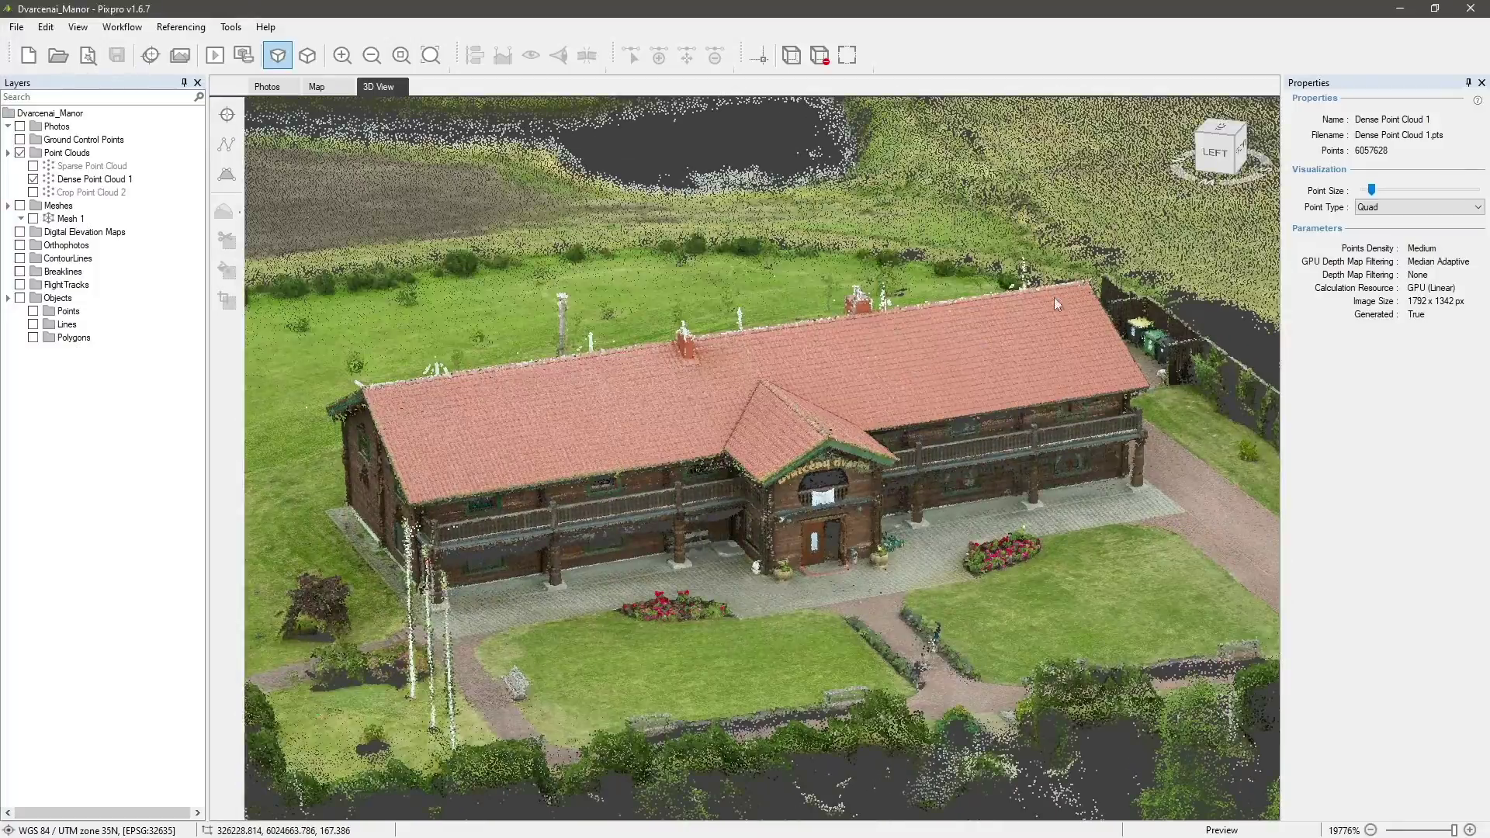
- Show Crop Point Cloud 2 in the 3D view in place of Dense Point Cloud 1
drag(1242, 177, 1280, 208)
drag(954, 396, 899, 426)
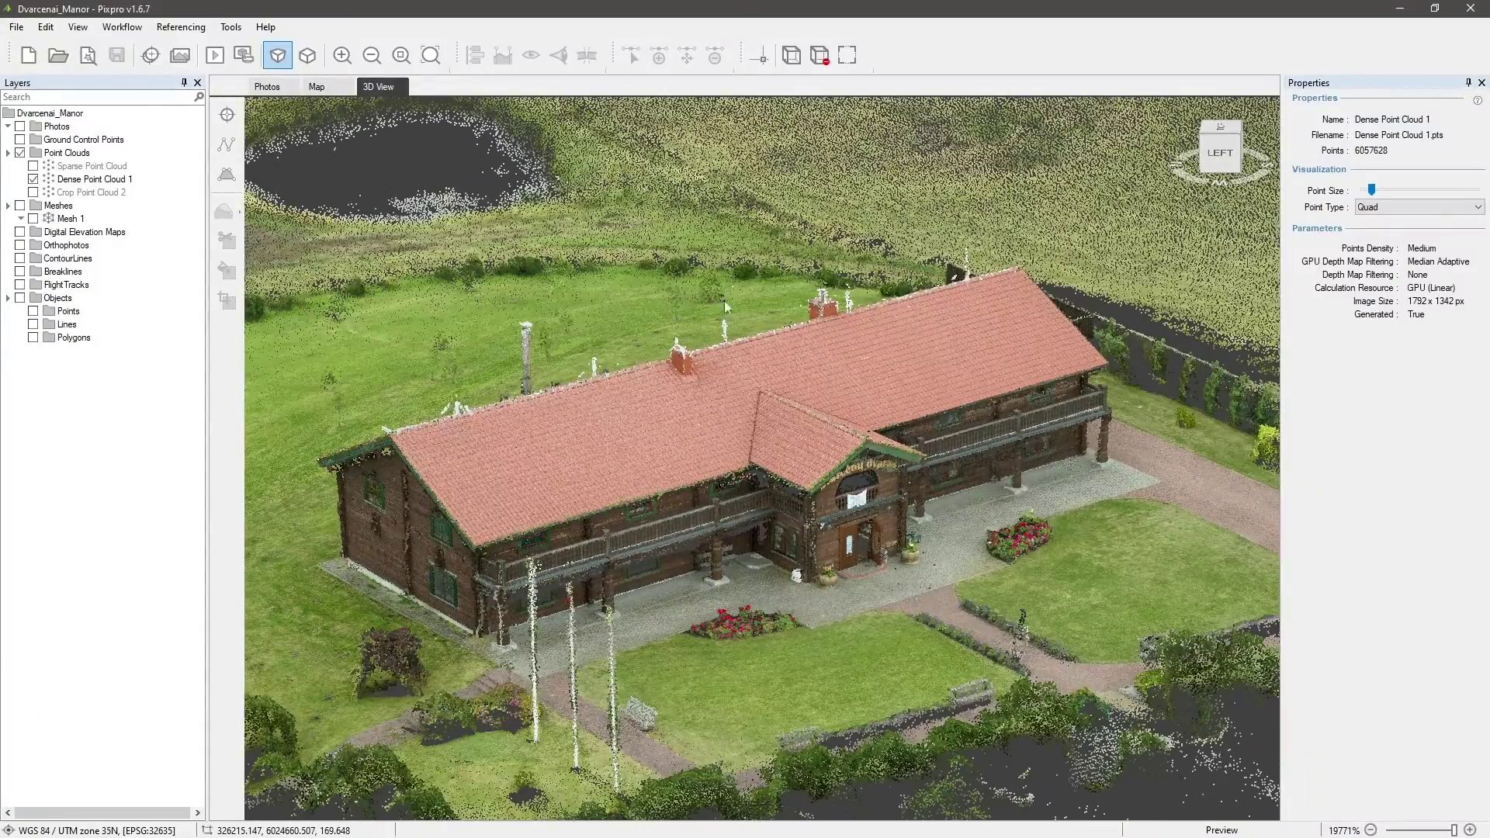
click(83, 181)
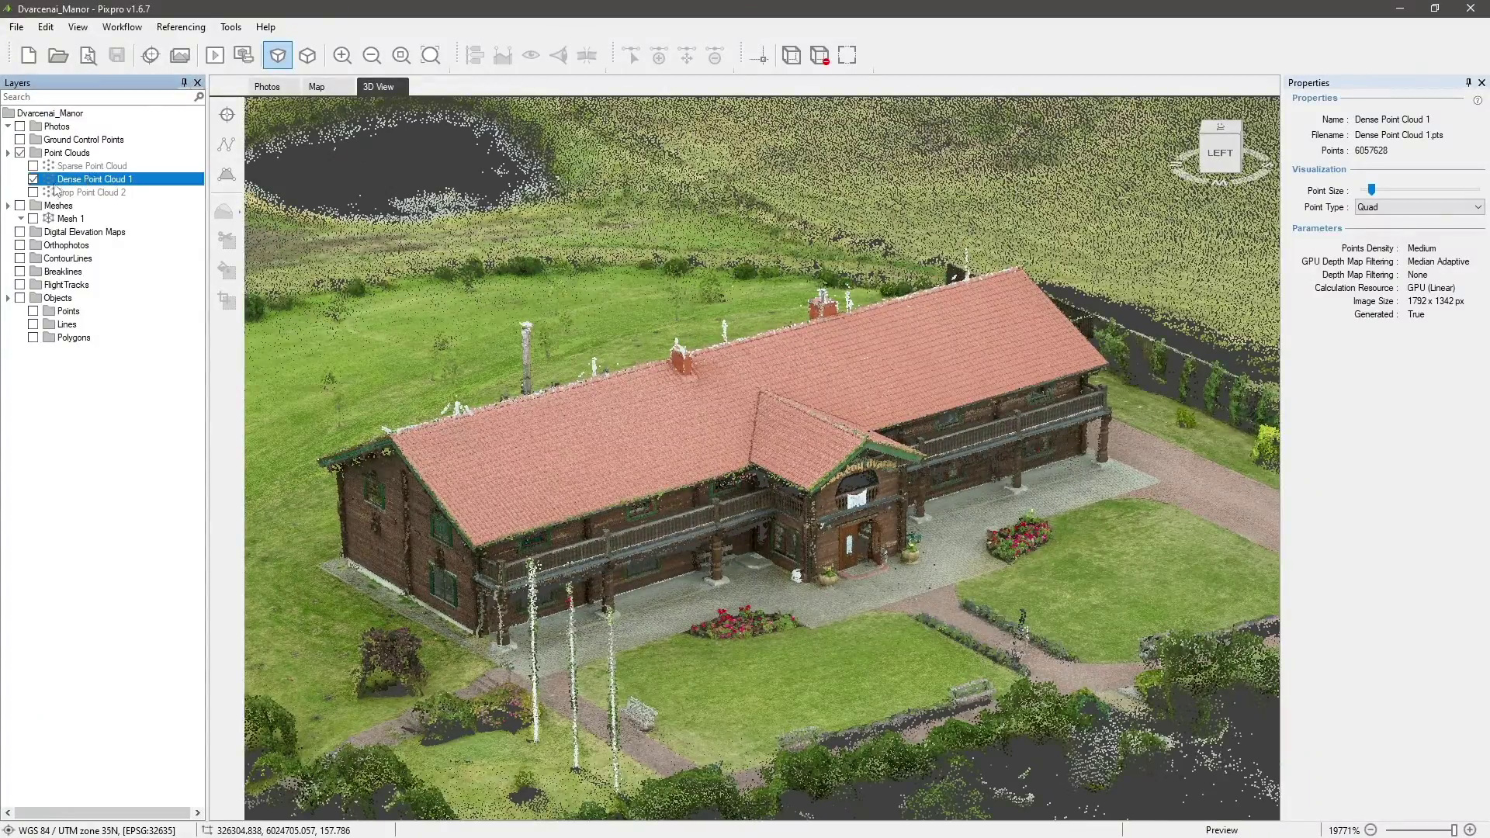
click(33, 193)
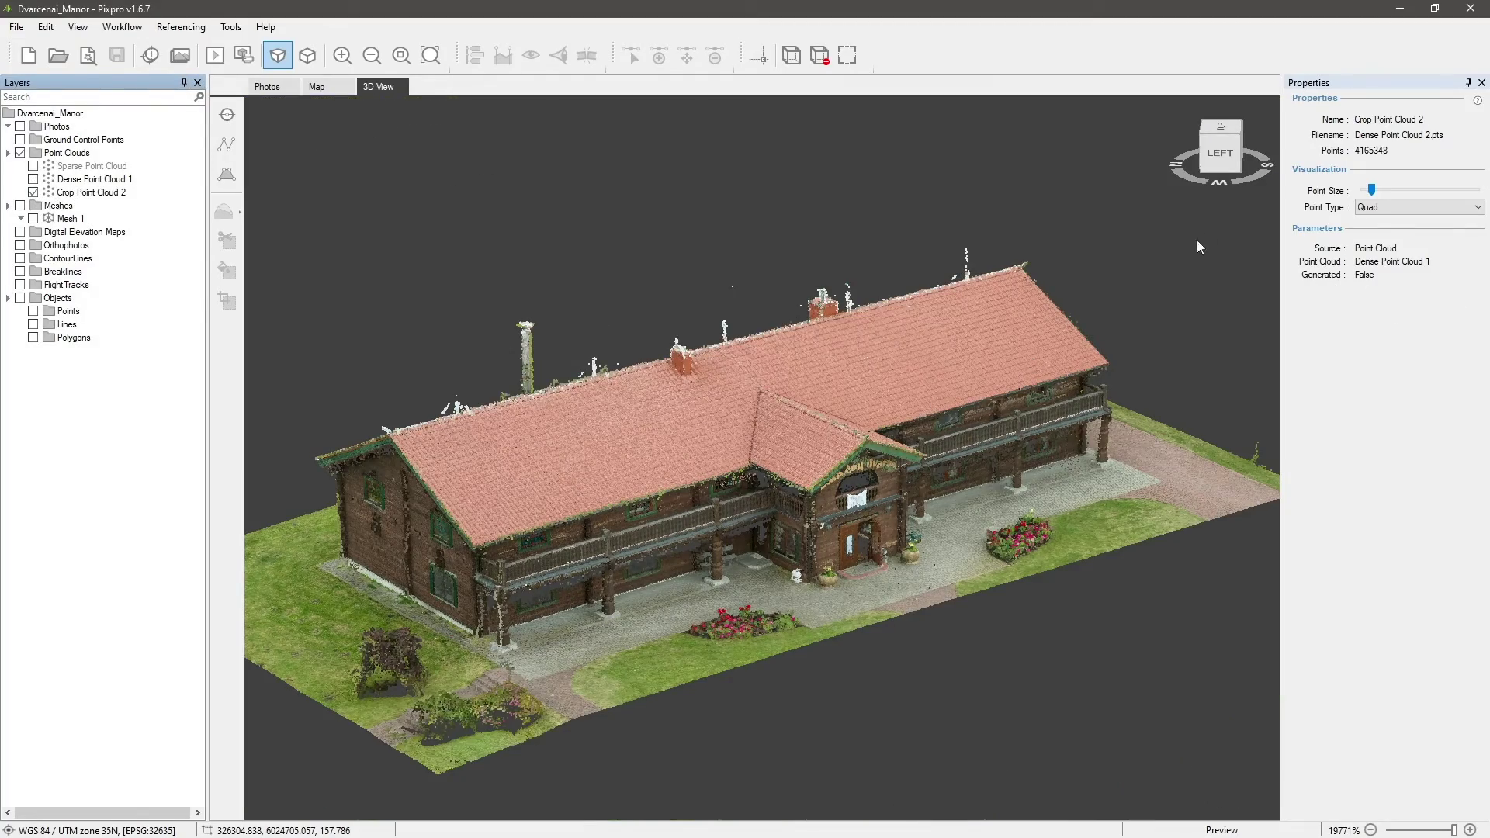
click(1247, 178)
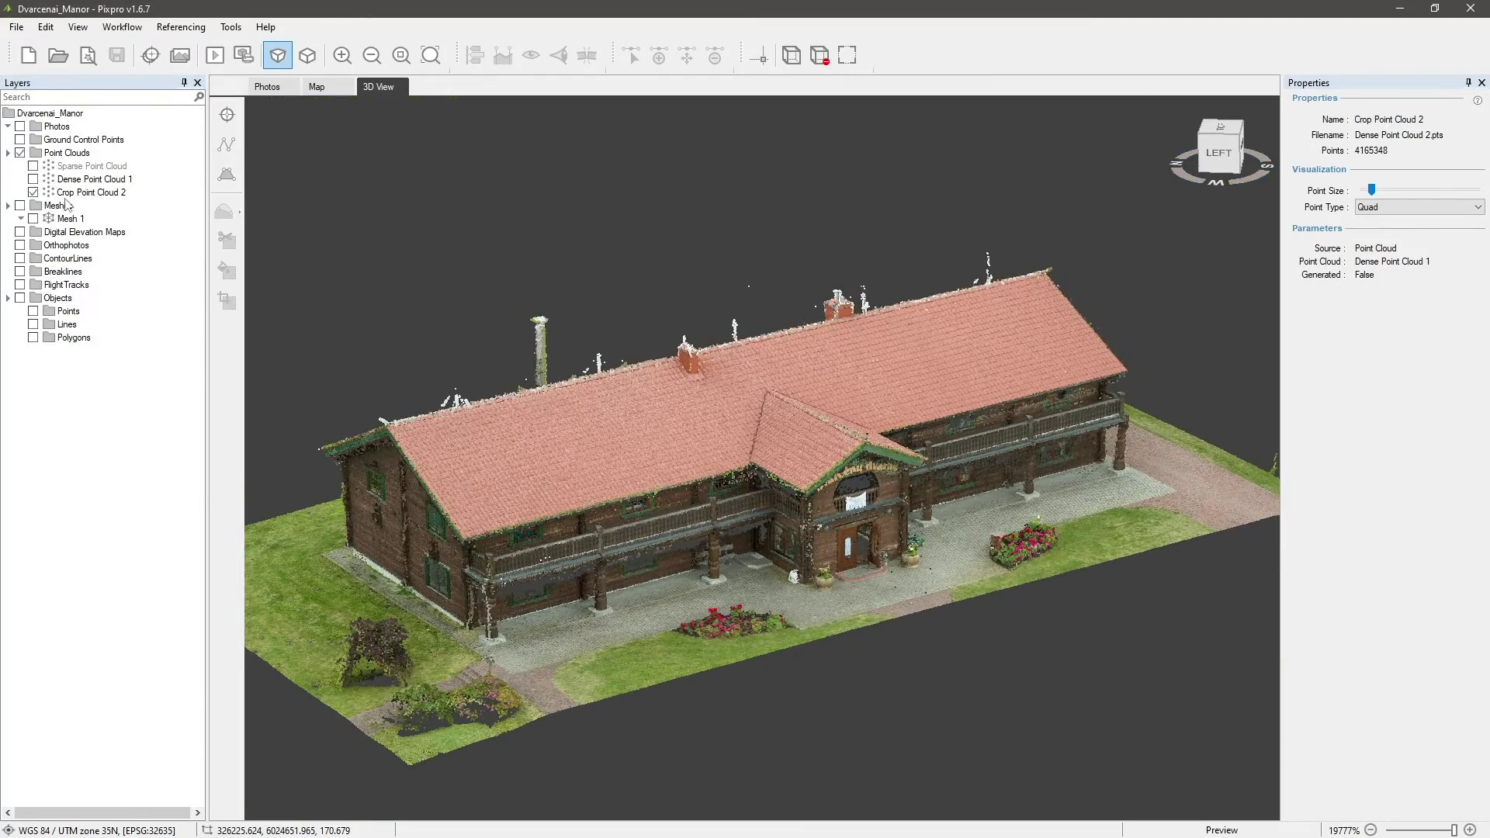
- Display Mesh 1 instead of Crop Point Cloud 2 and inspect the building model from its long side
click(34, 219)
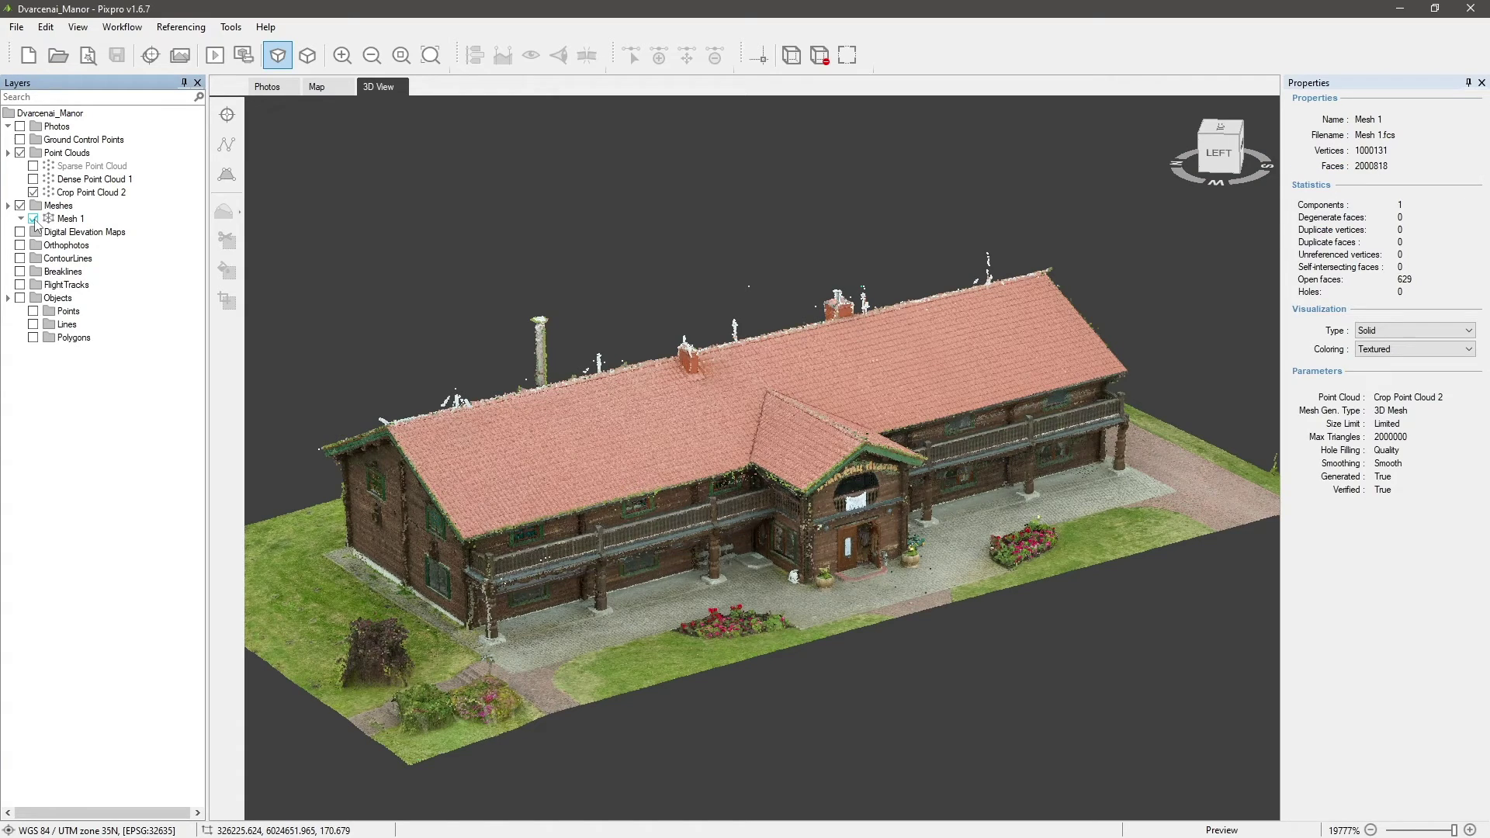
click(34, 192)
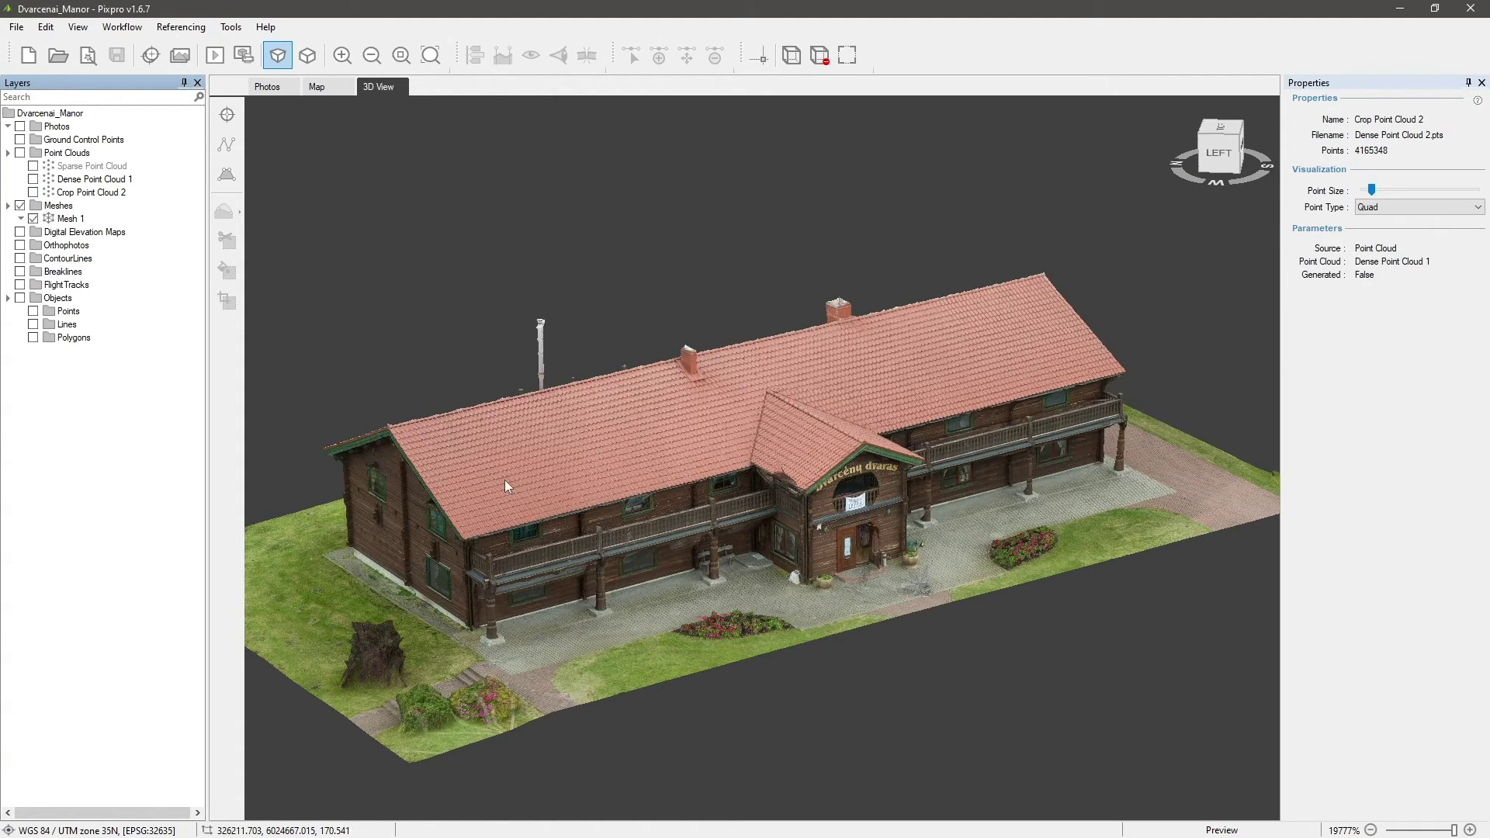
middle_drag(504, 487, 560, 424)
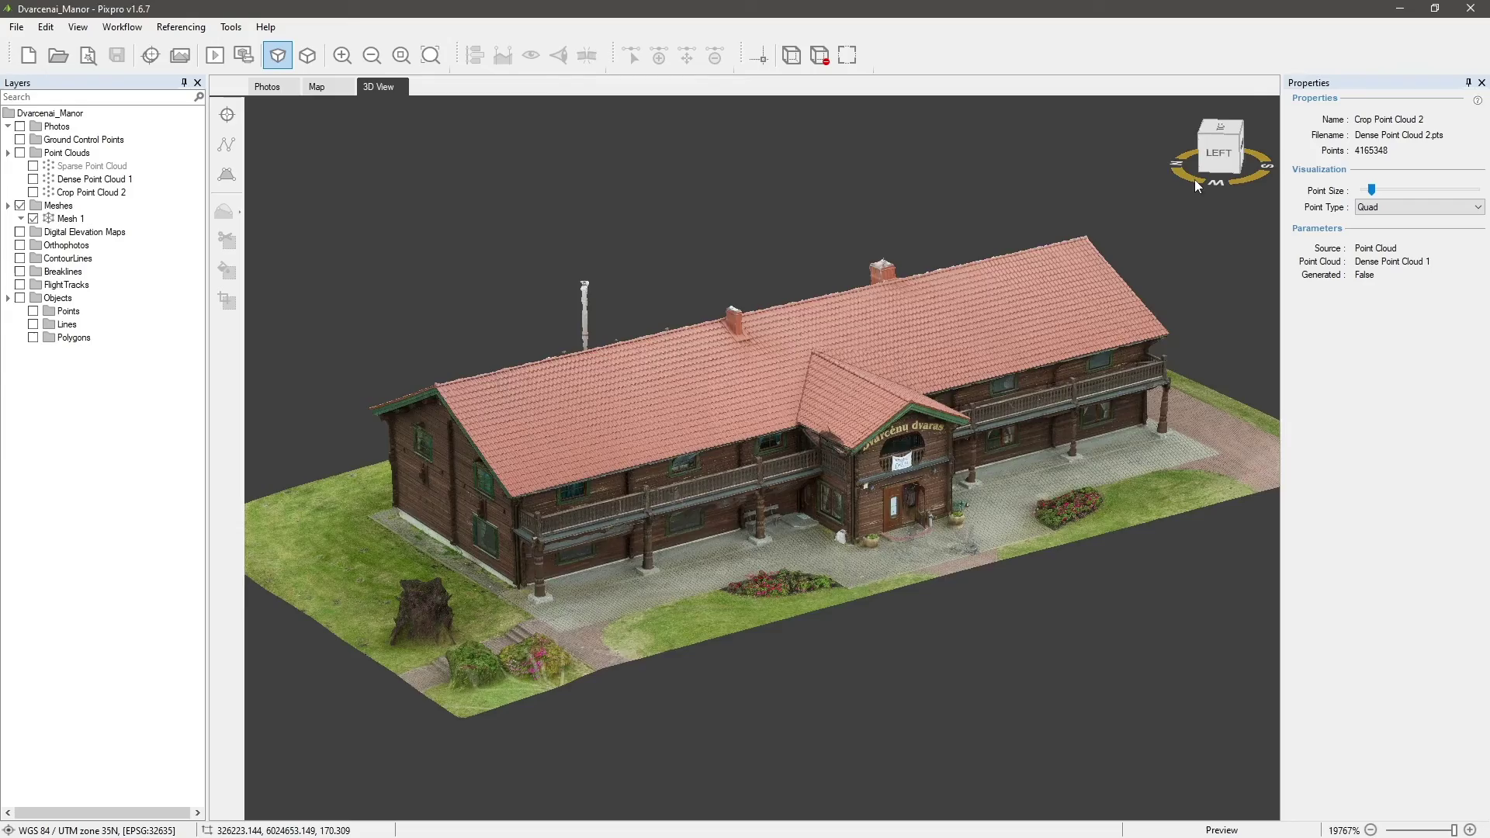
drag(1195, 180, 1098, 194)
middle_drag(919, 429, 832, 432)
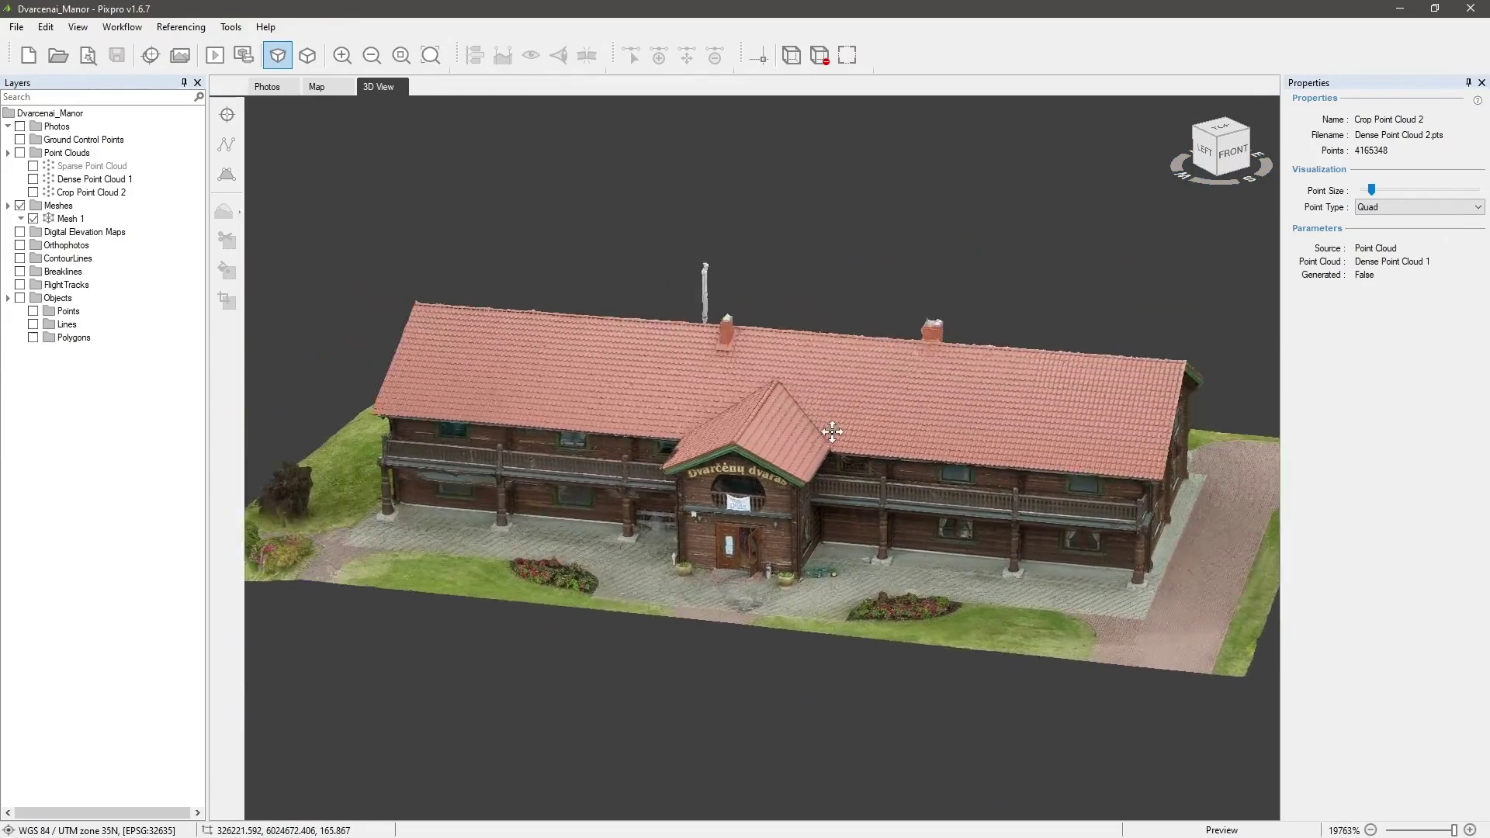
drag(832, 431, 799, 458)
drag(1213, 184, 1251, 176)
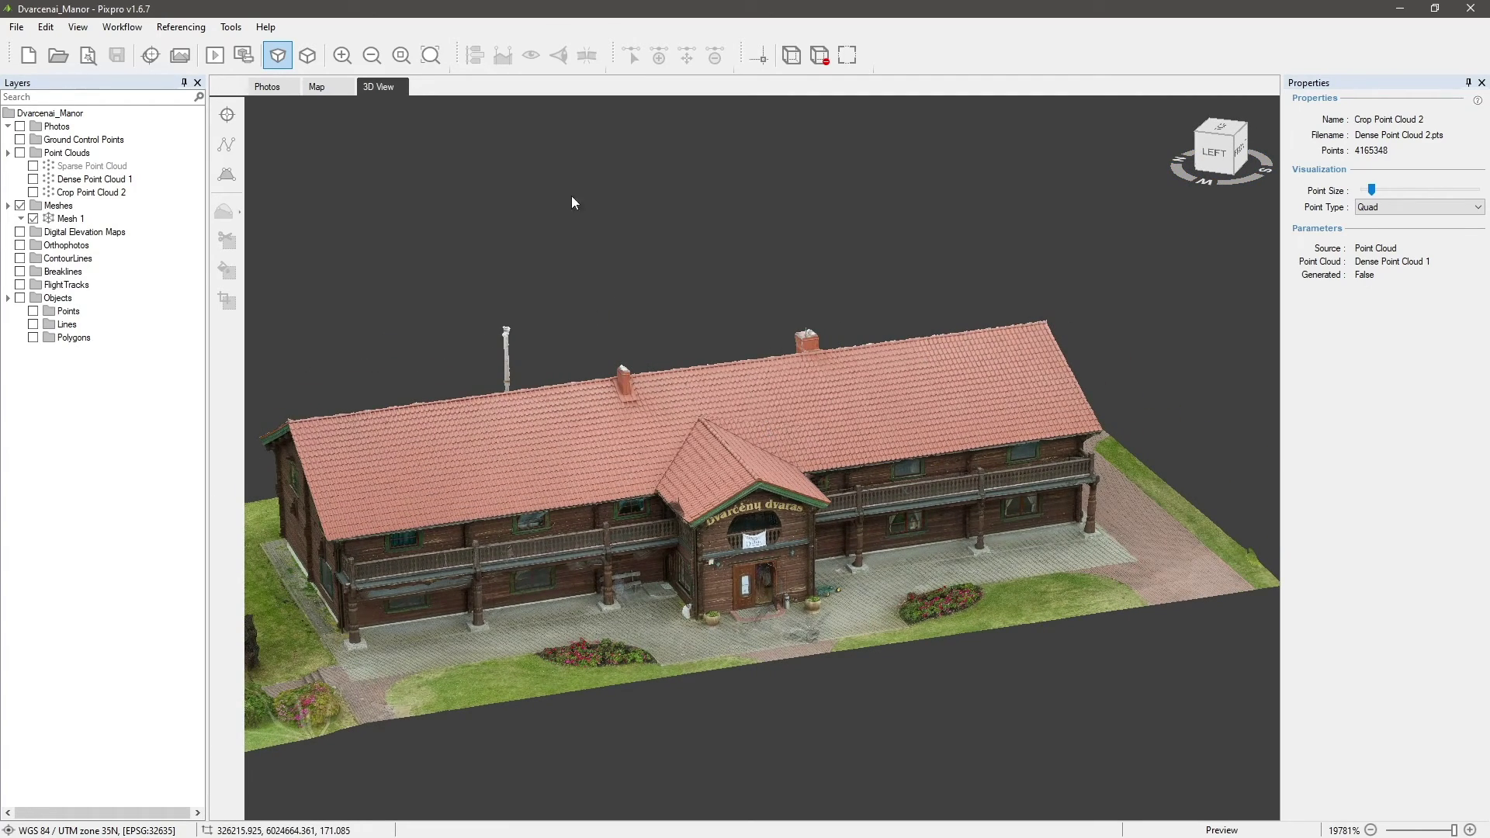
- Draw a two-point line about 37 m long along the main roof ridge between both gable ends and read its sightline length
click(227, 146)
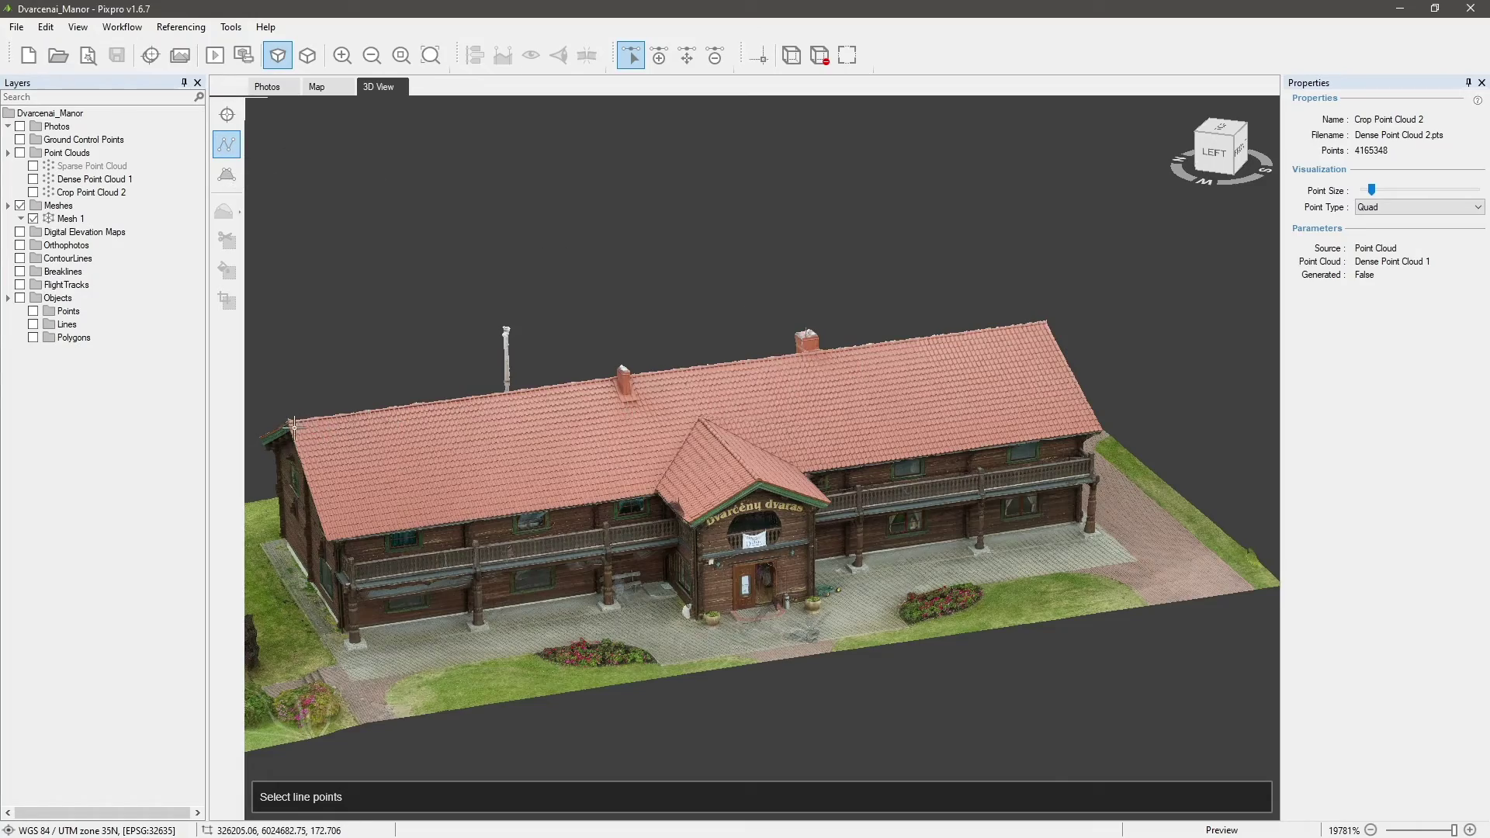
scroll(300, 425, up, 8)
scroll(612, 426, down, 8)
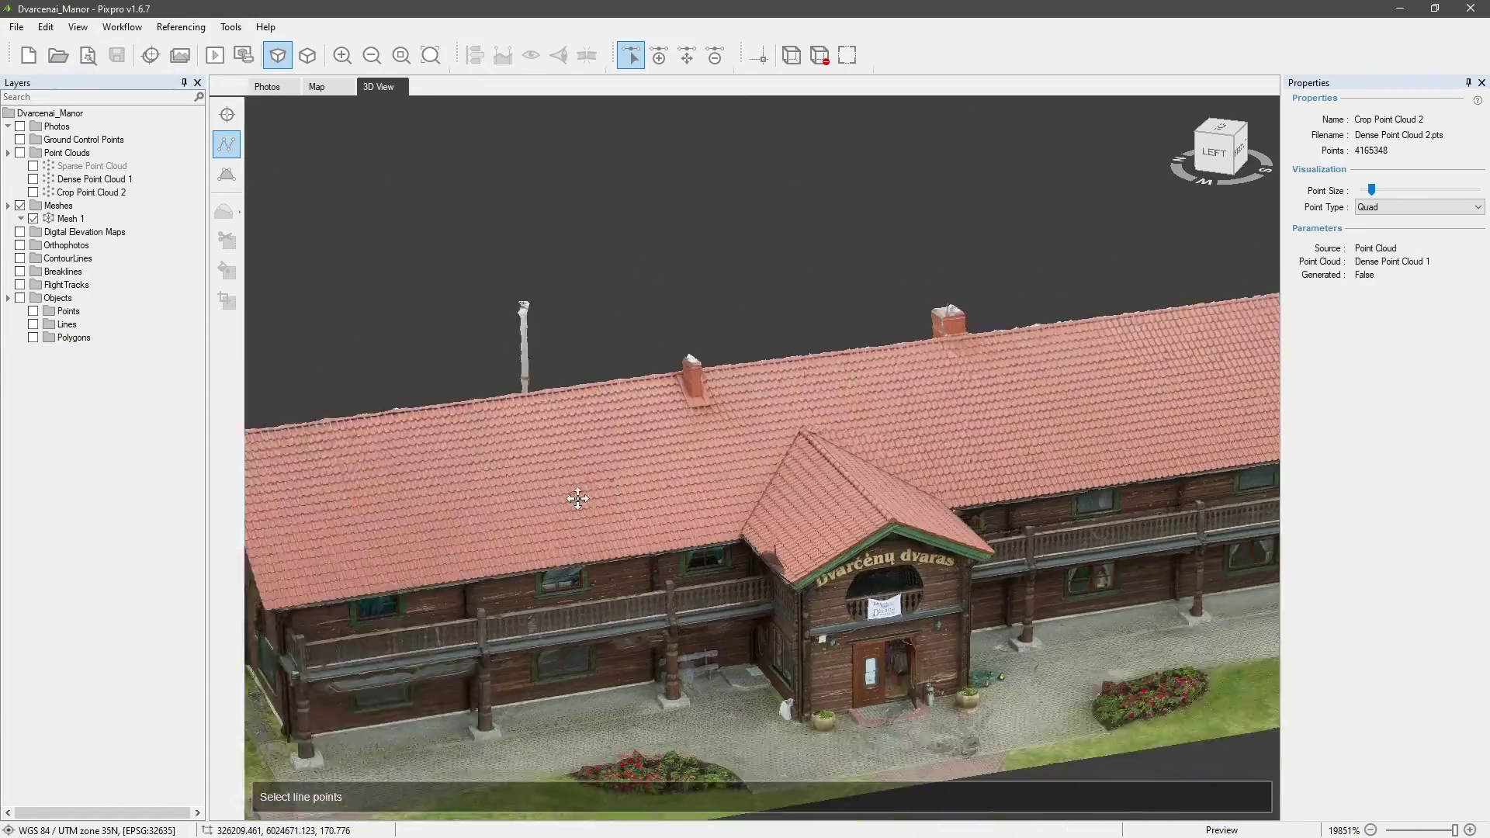
scroll(838, 478, up, 10)
right_click(838, 478)
scroll(1071, 366, down, 4)
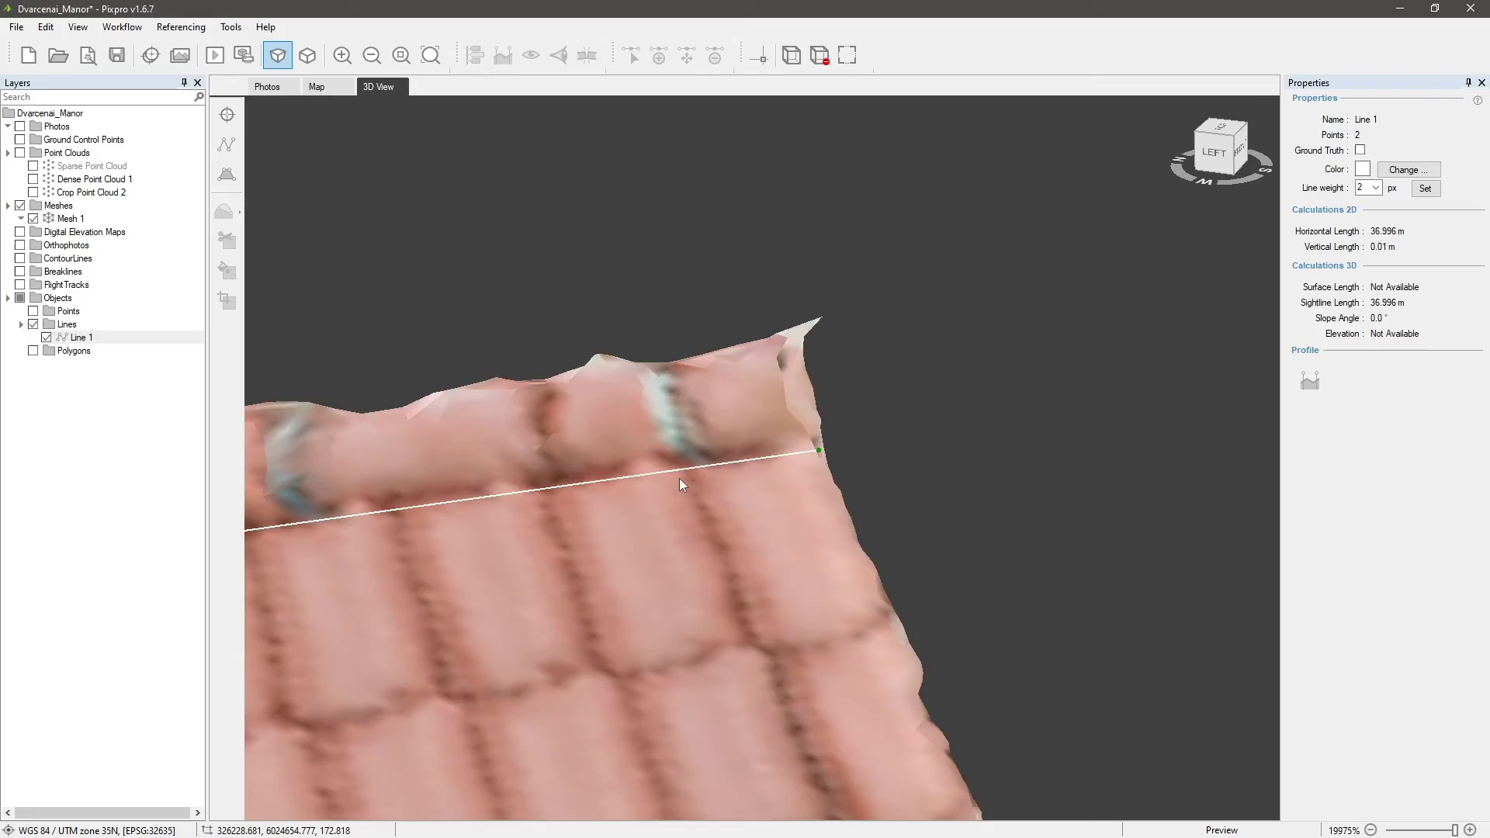
double_click(1375, 302)
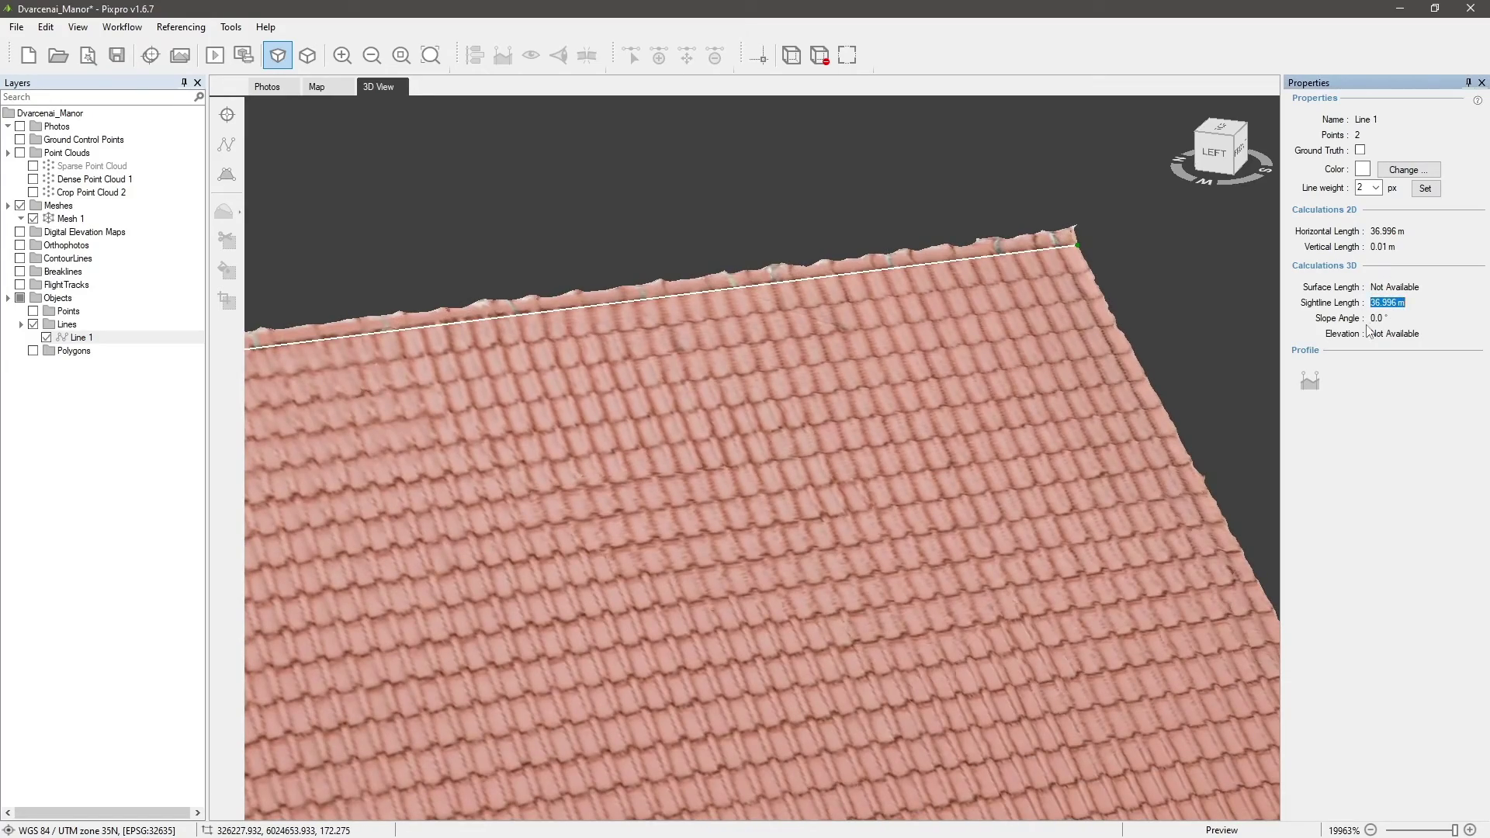
scroll(928, 502, down, 6)
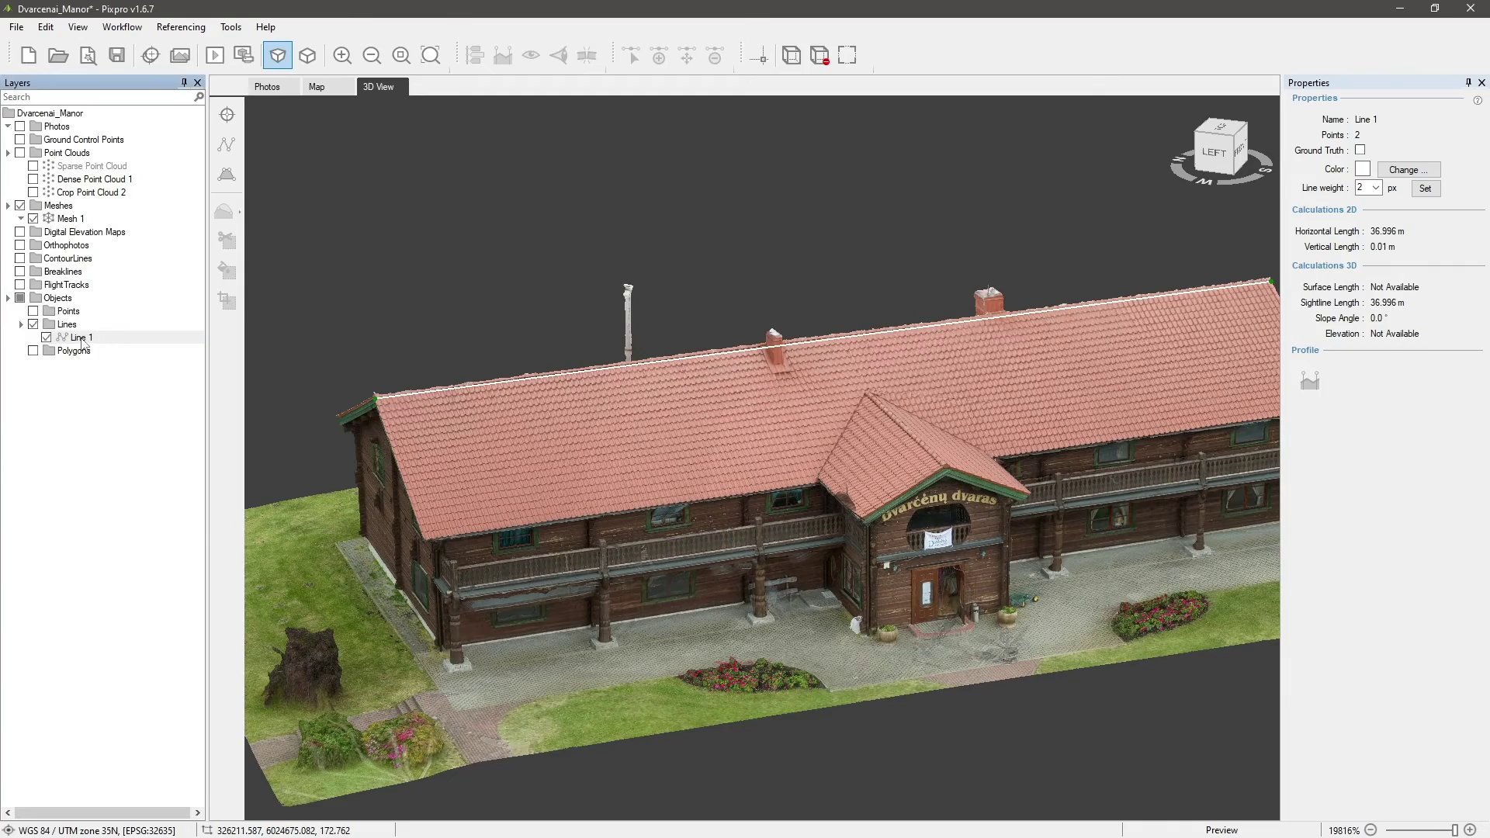
- Remove the line drawn along the roof ridge
right_click(80, 339)
click(164, 526)
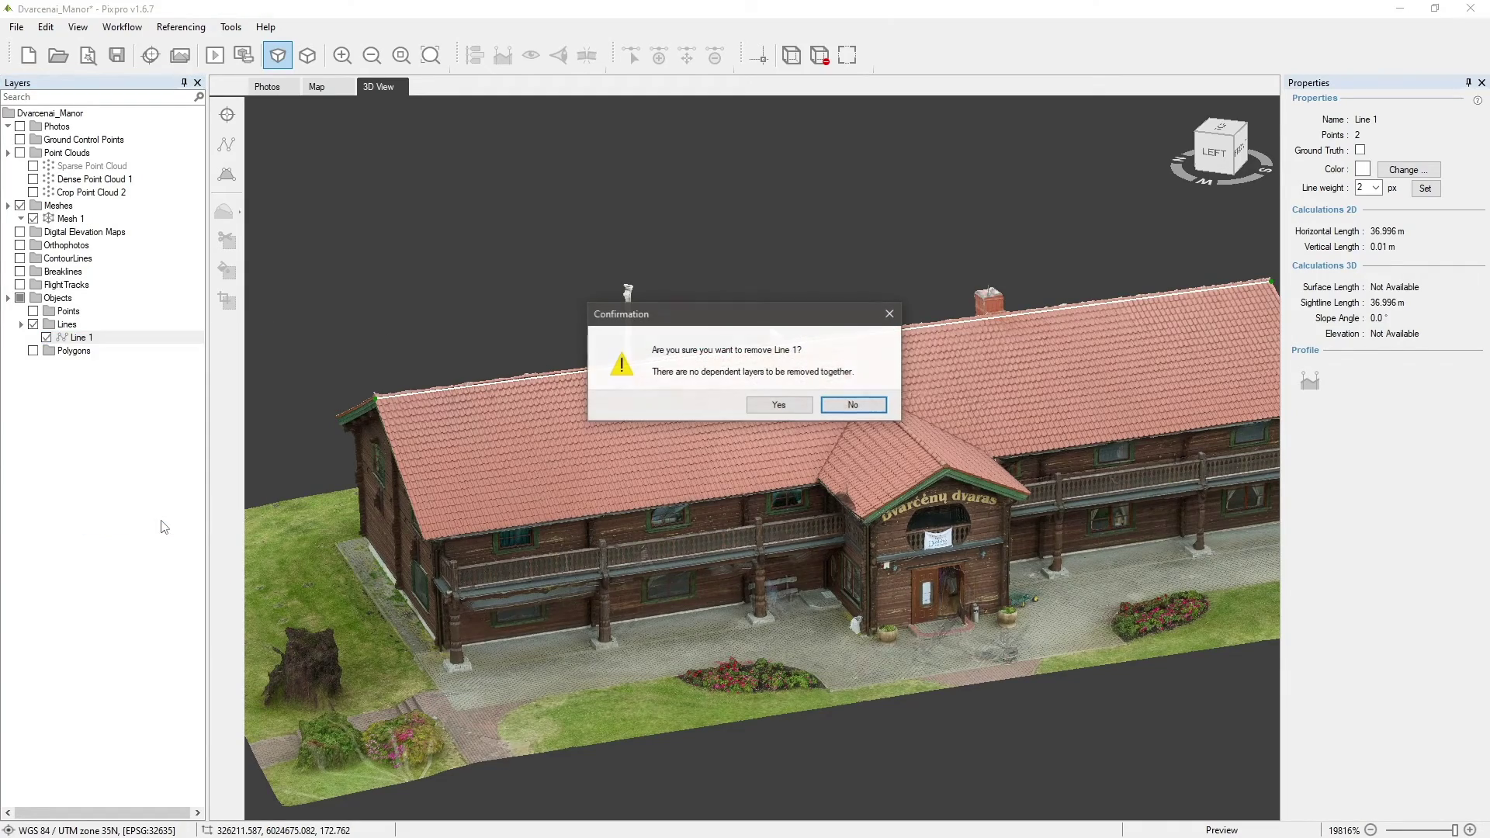
click(779, 405)
- Place a point object at the middle of the ridge end cap on the roof's gable end
drag(1176, 174, 1250, 176)
scroll(651, 449, up, 6)
scroll(651, 449, down, 2)
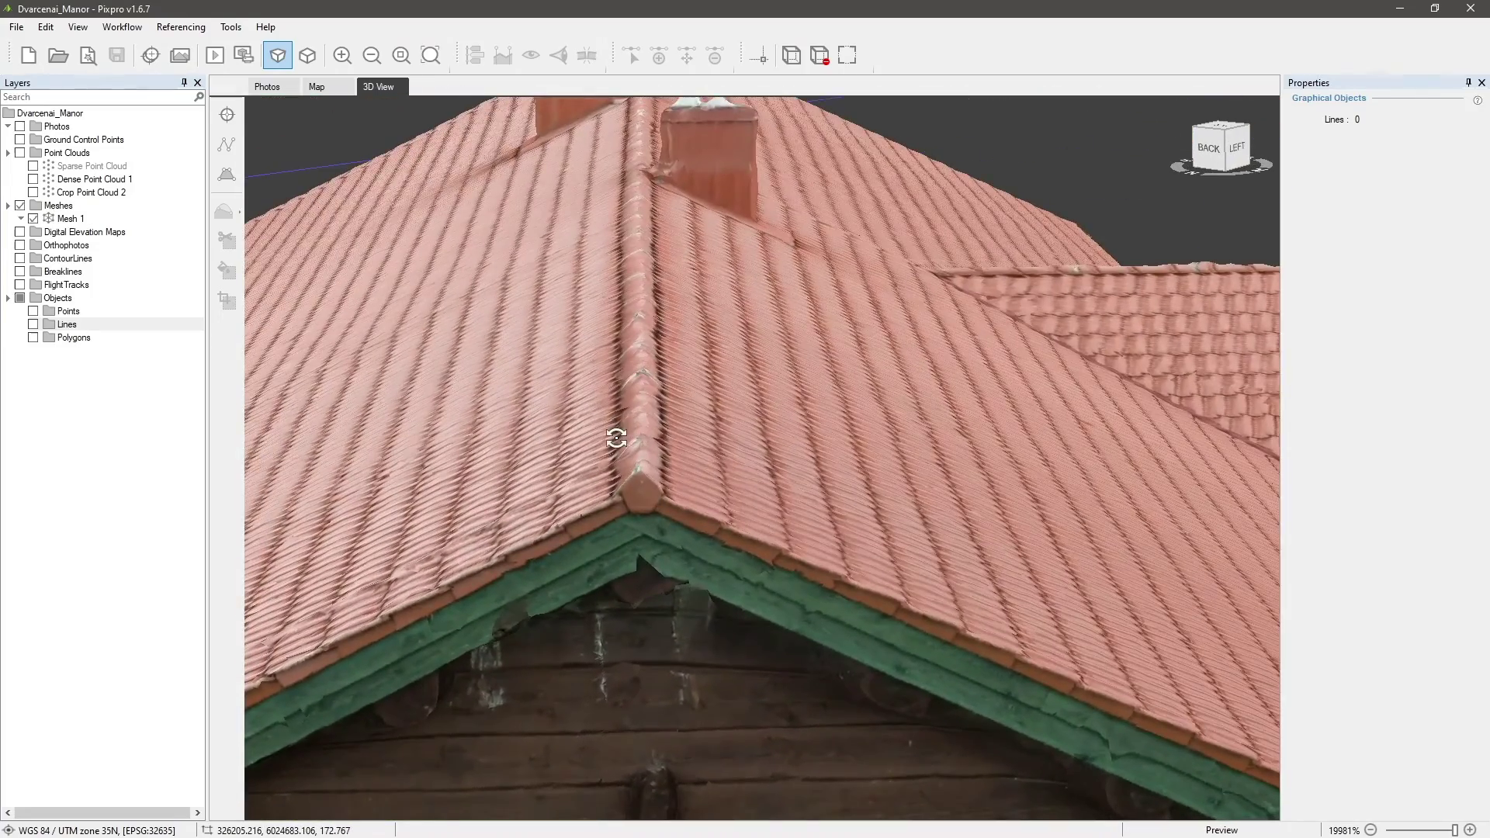
click(227, 115)
scroll(626, 497, up, 4)
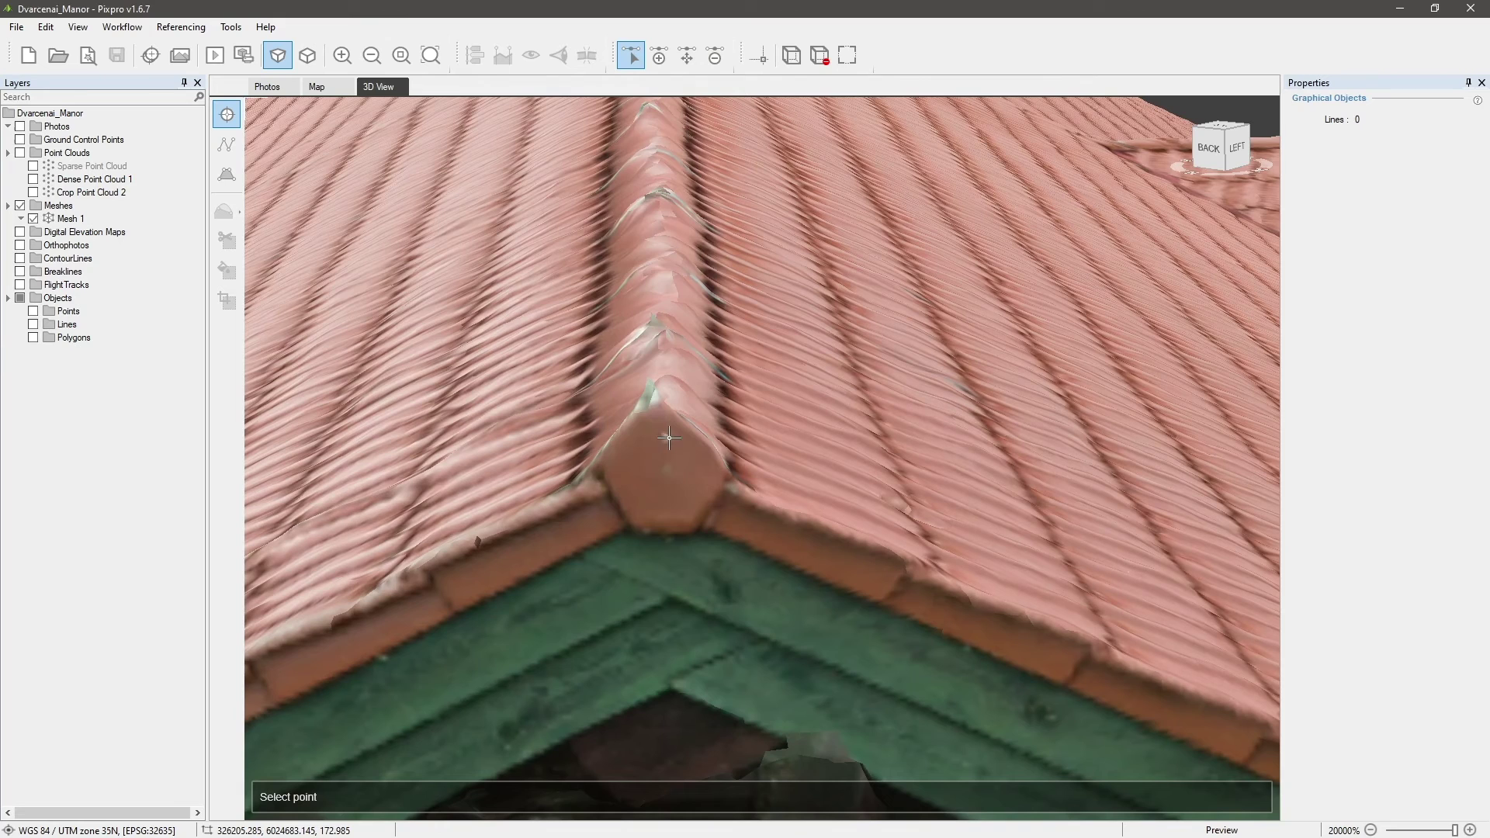
scroll(715, 499, down, 3)
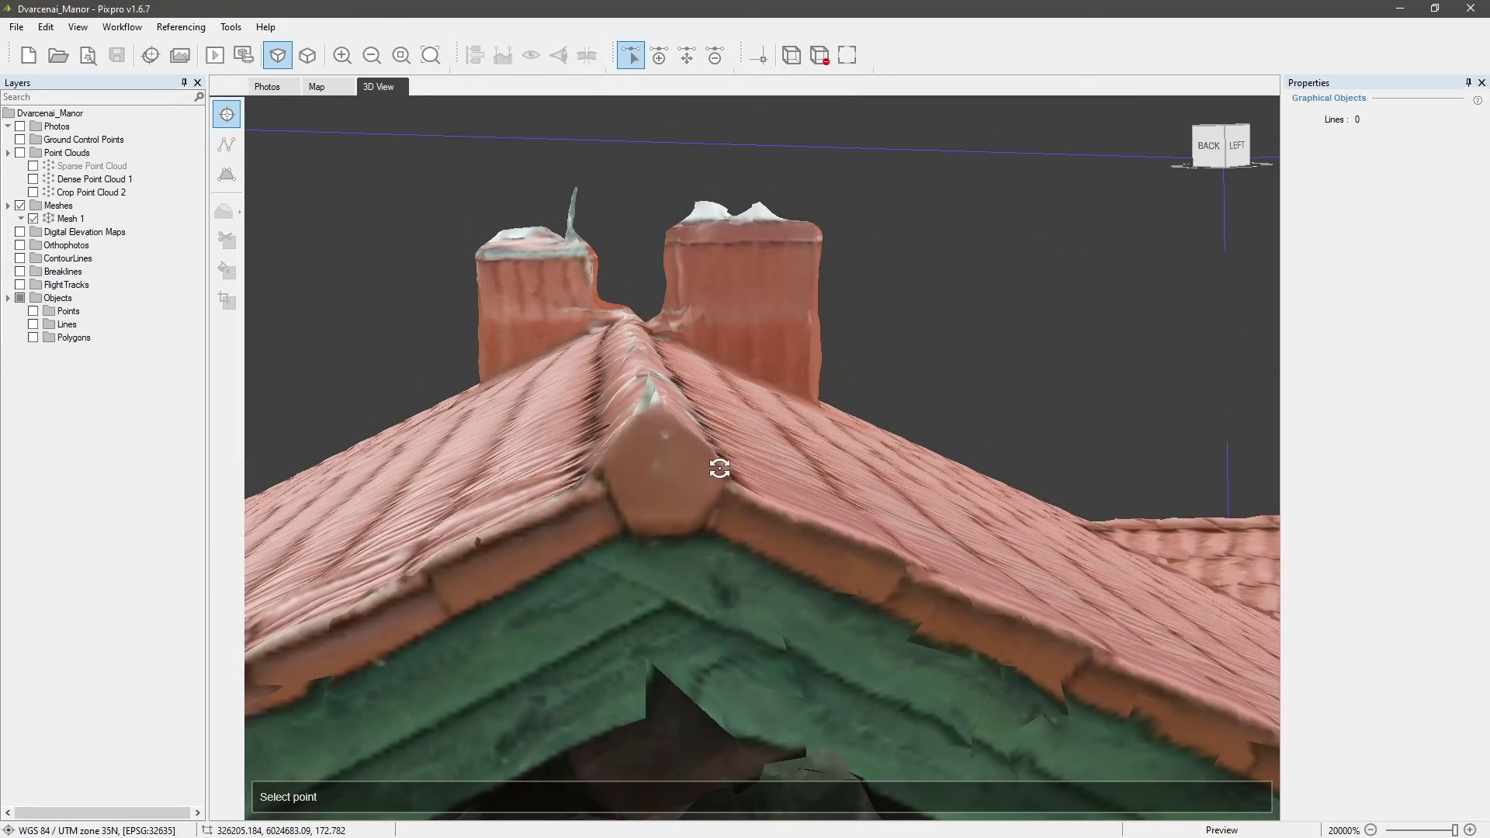
click(667, 468)
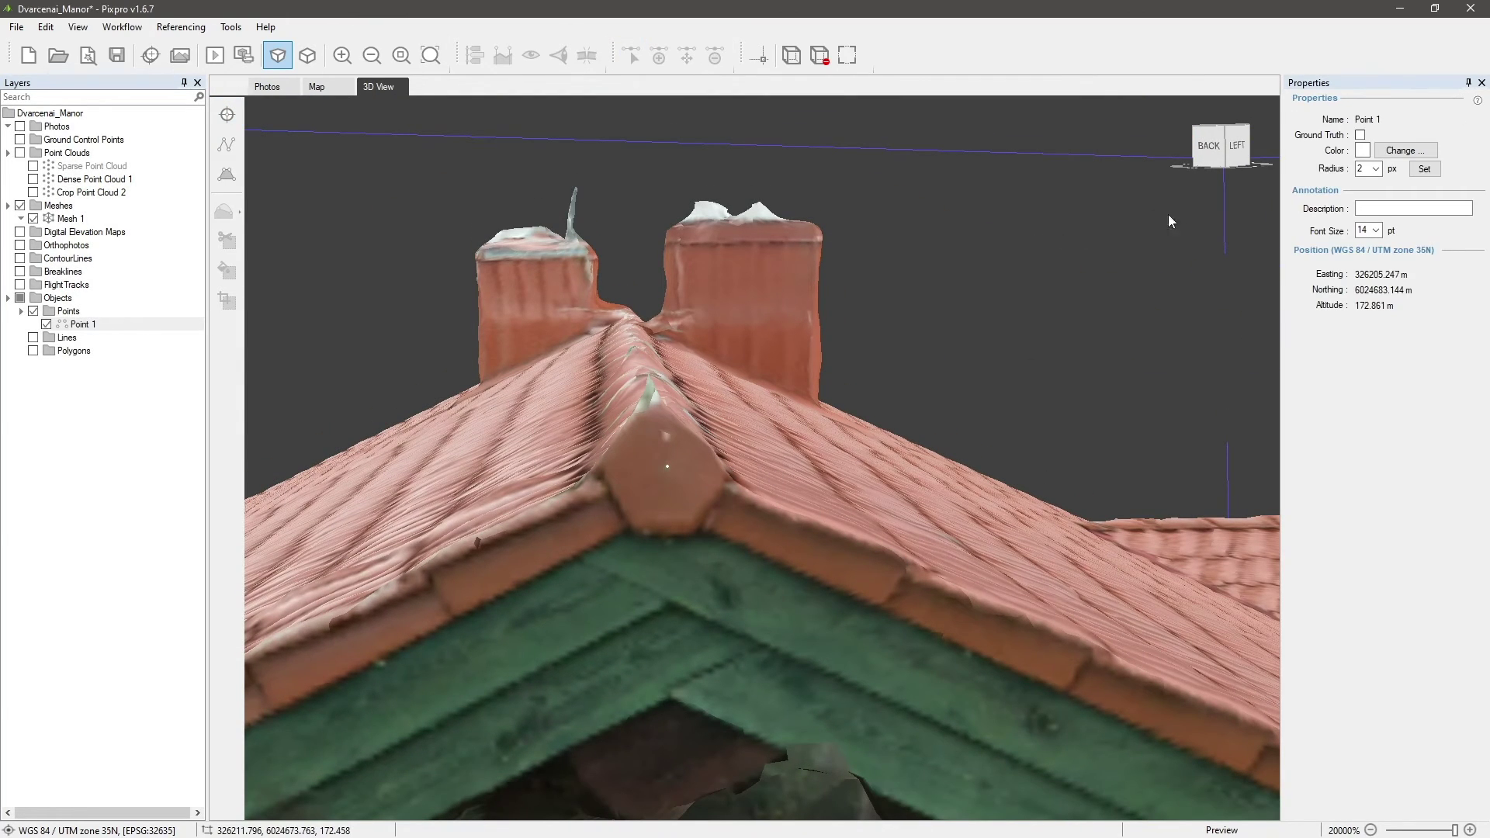
- Open Point 1 for manual editing and mark its position in photo DJI_0639.jpg on the faint light spot of the ridge end cap
drag(829, 536, 909, 421)
drag(1180, 201, 791, 578)
middle_drag(791, 578, 785, 500)
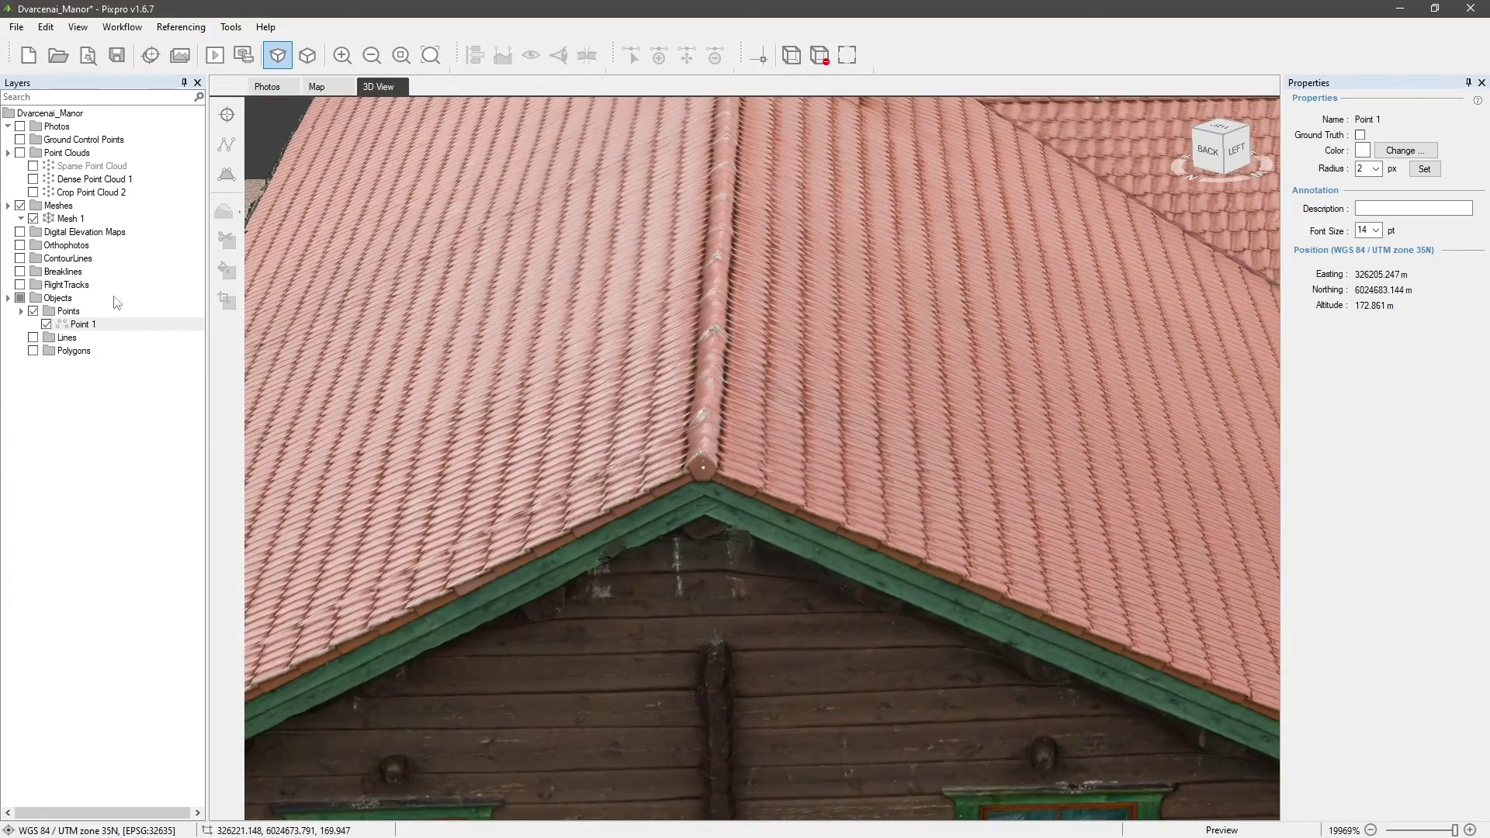
click(81, 324)
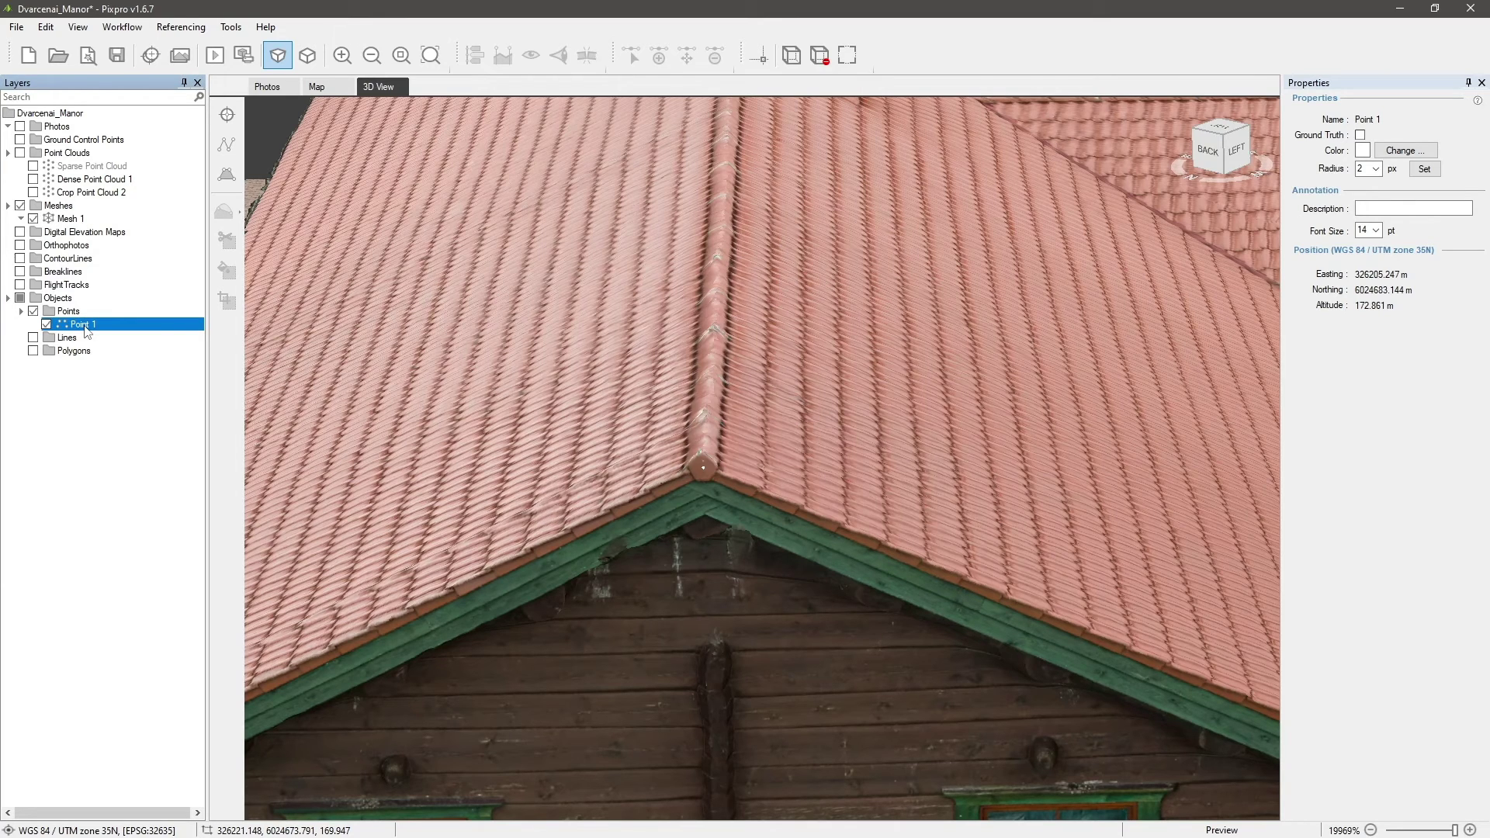
double_click(84, 326)
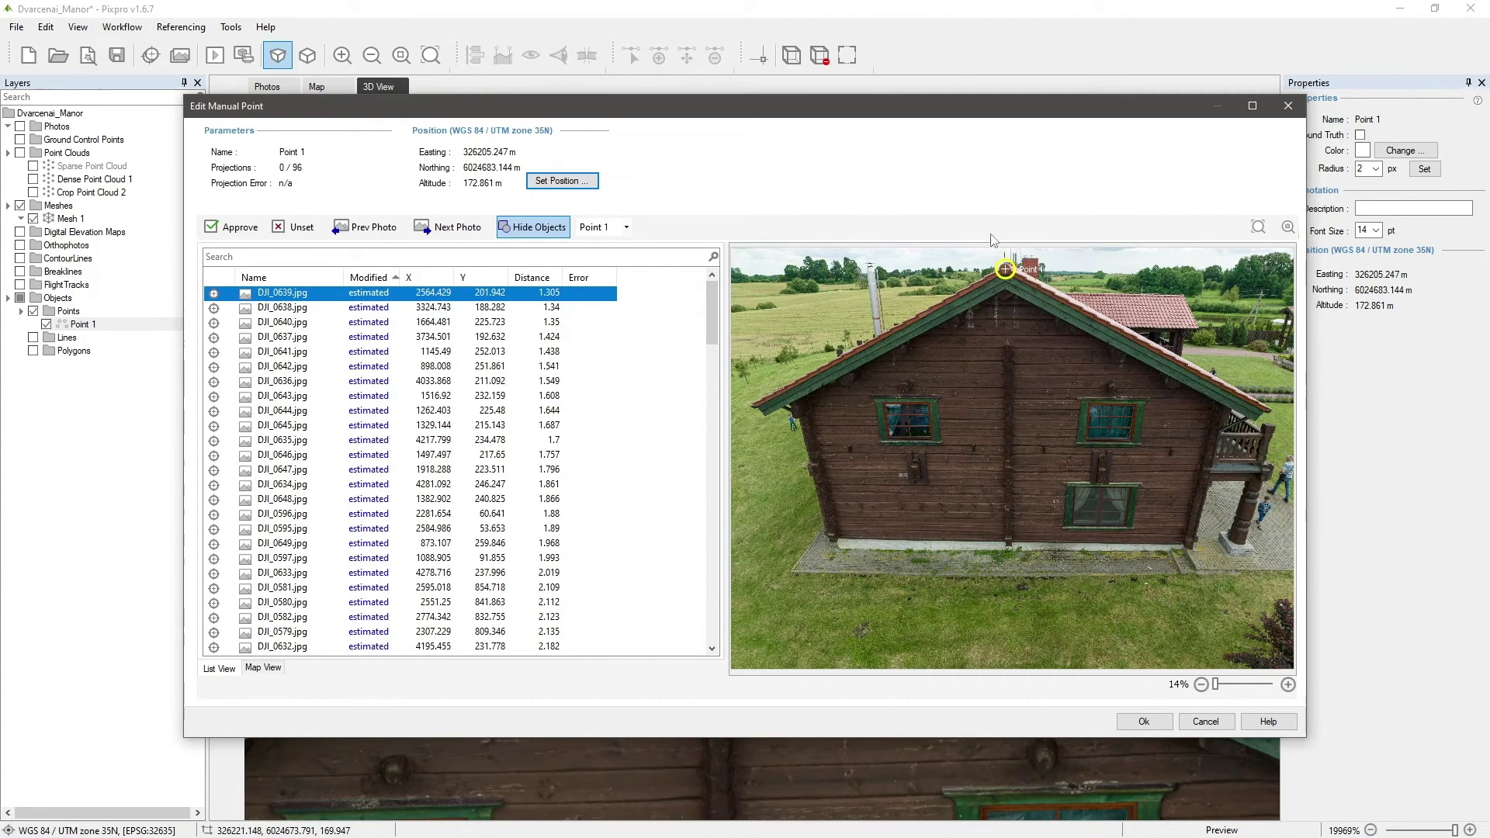
scroll(1013, 267, up, 5)
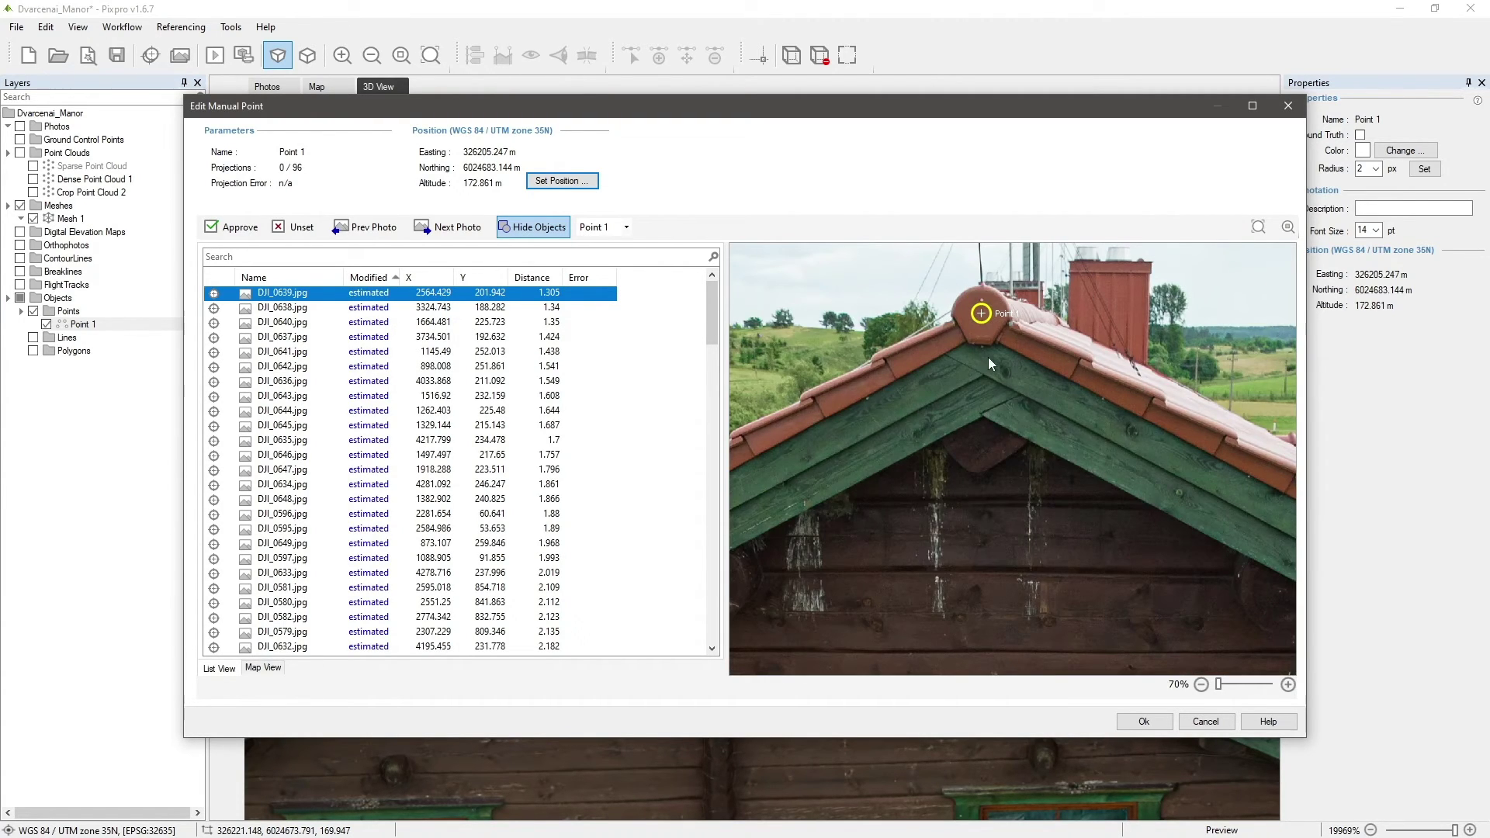
scroll(990, 363, up, 5)
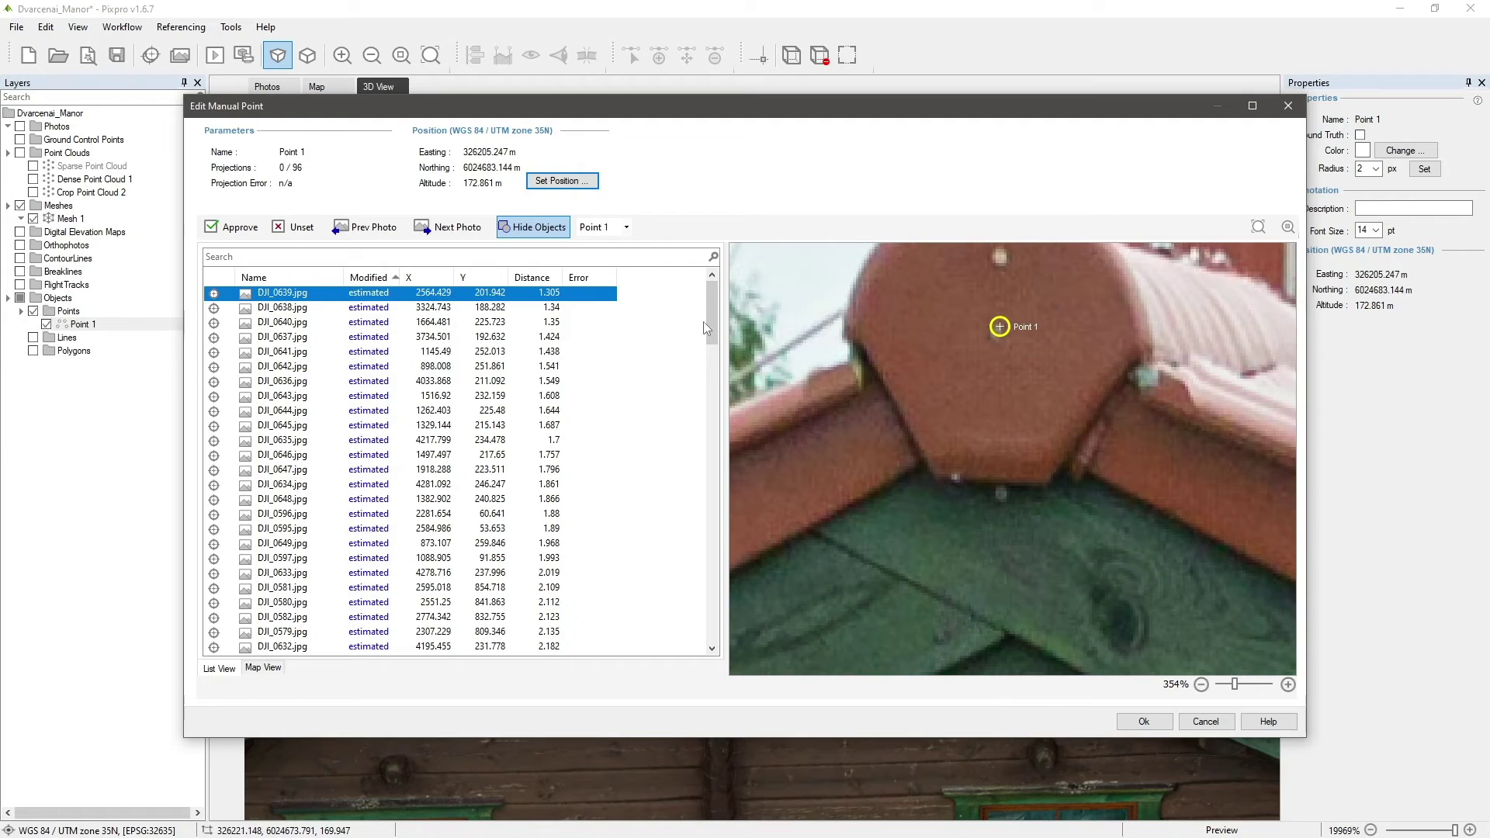
scroll(981, 331, up, 3)
scroll(1001, 349, down, 3)
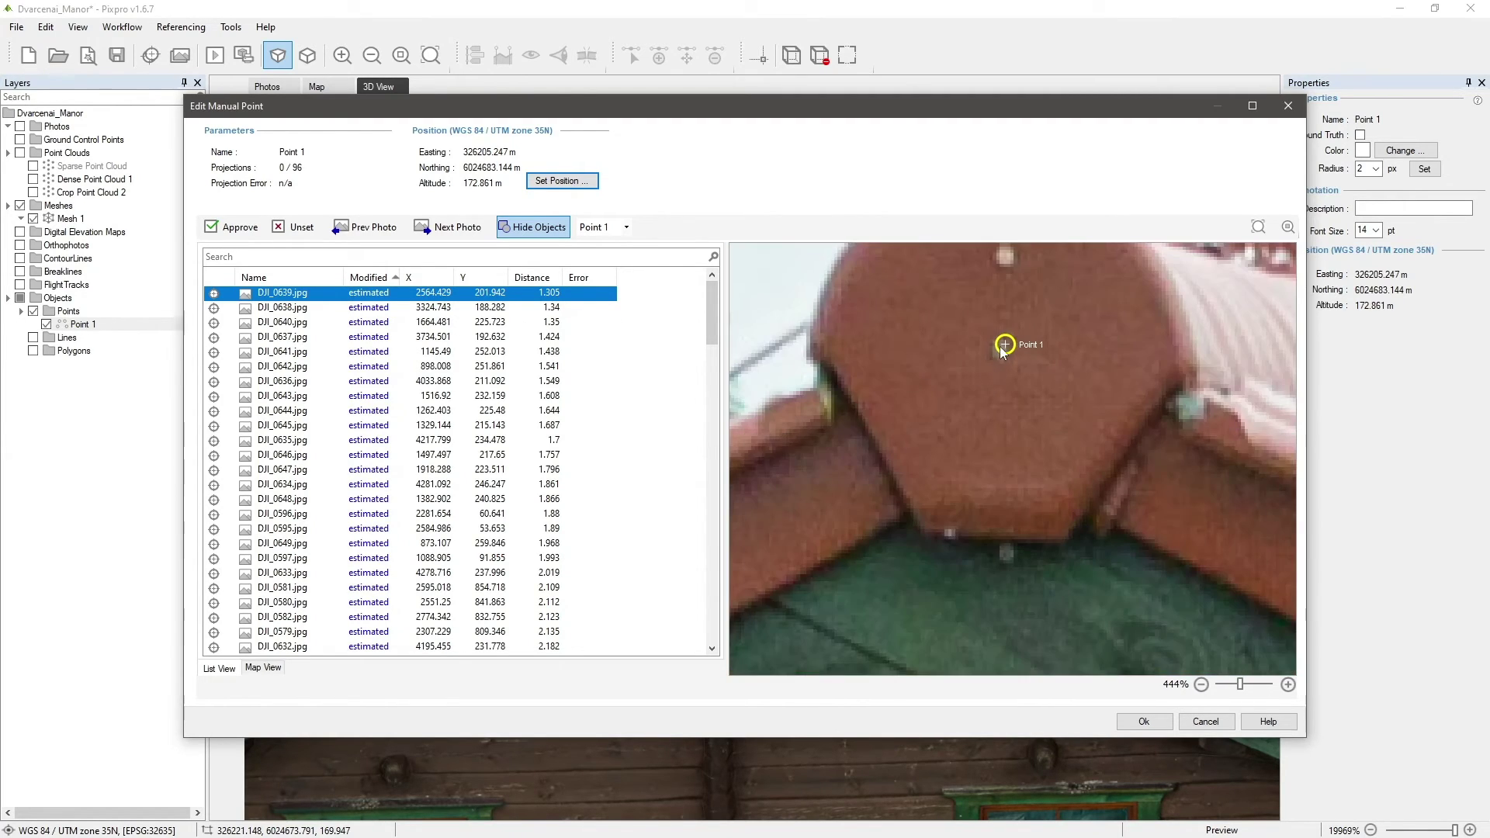
scroll(1003, 350, up, 3)
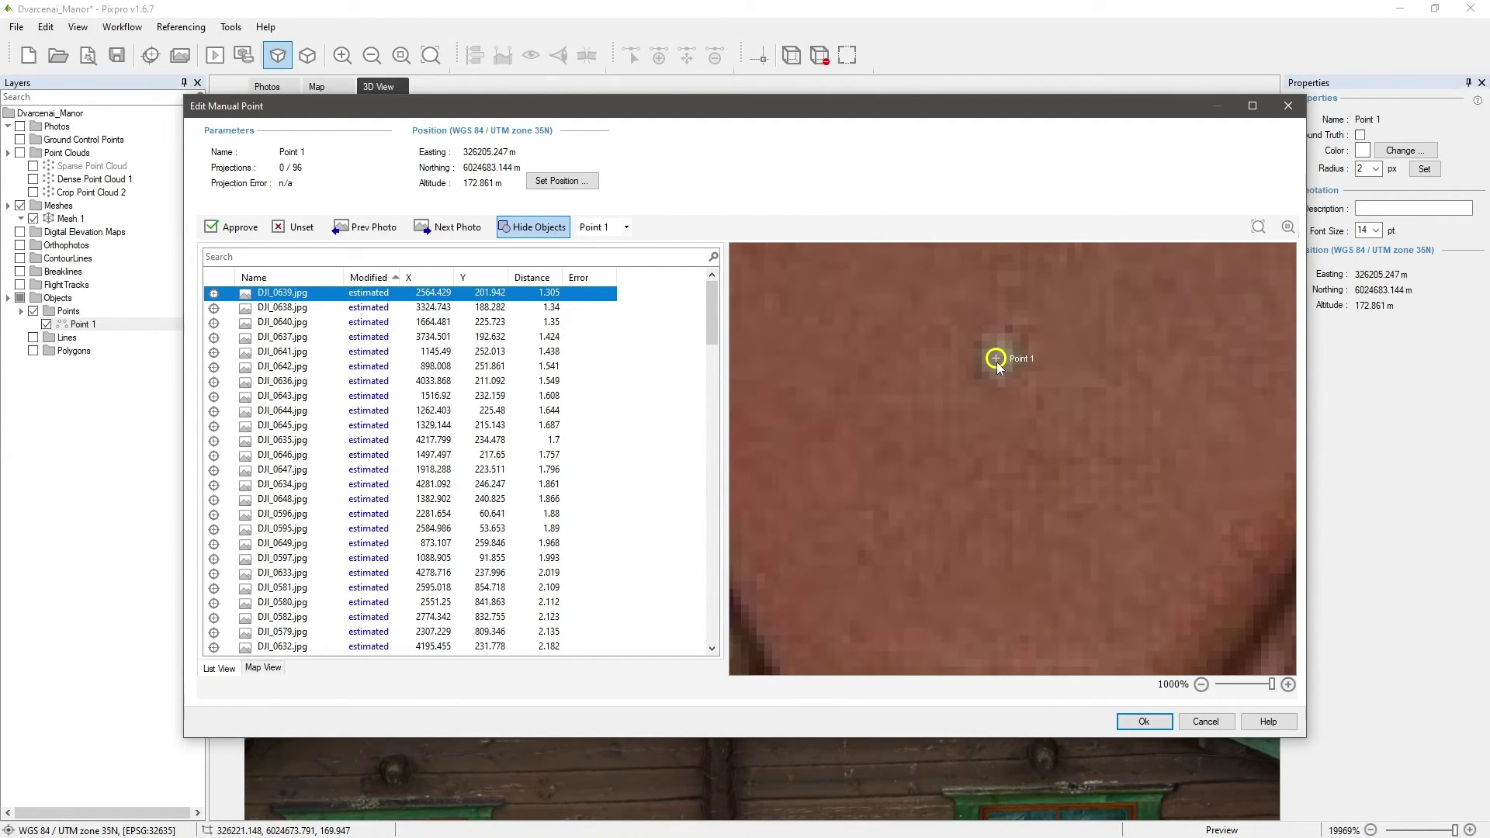
click(996, 362)
scroll(976, 427, down, 3)
- Mark Point 1 on the same spot of the ridge end cap in photo DJI_0638.jpg
key(Down)
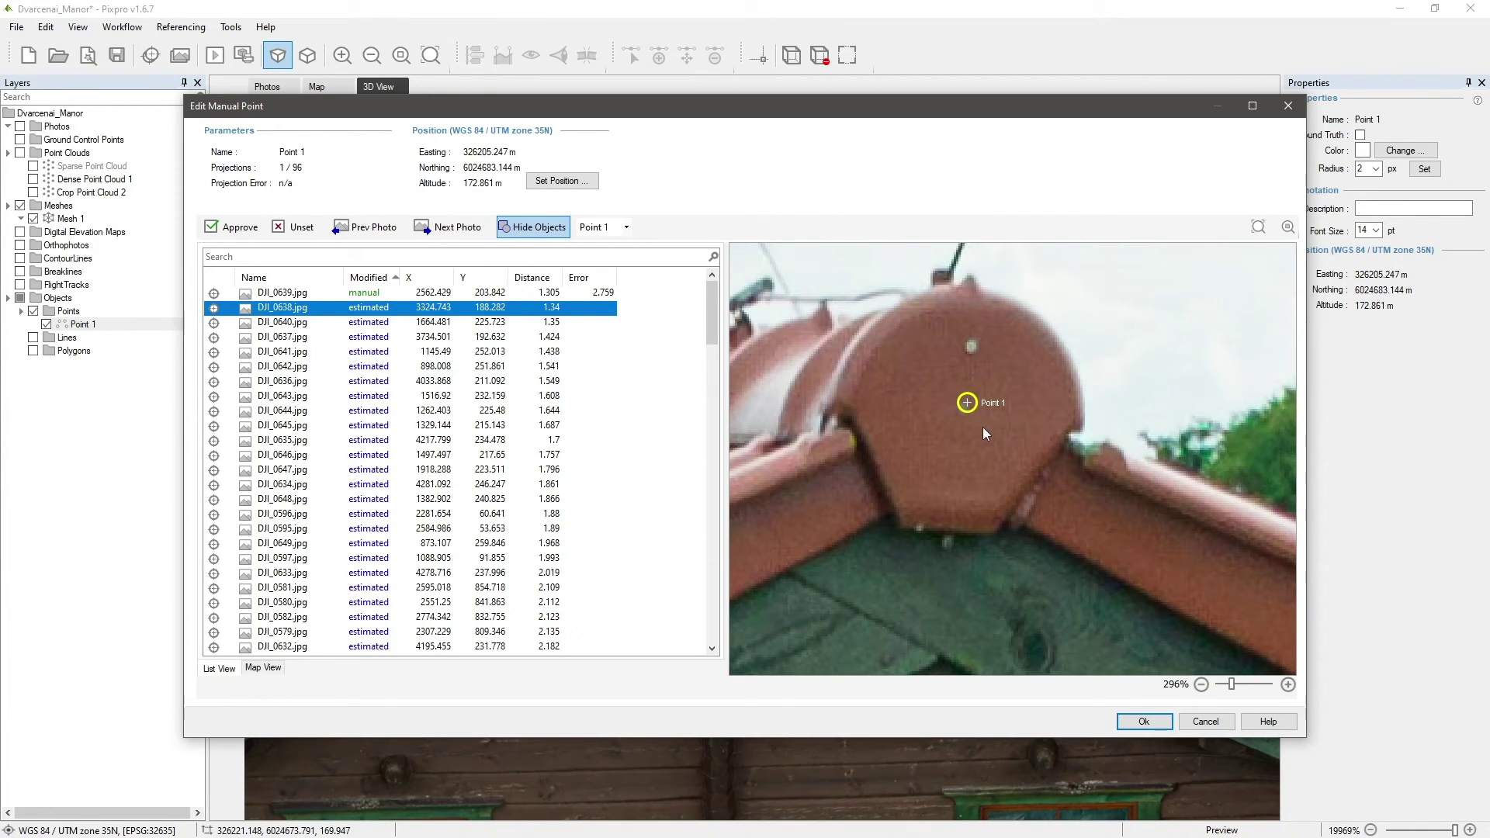
scroll(968, 415, up, 3)
click(966, 402)
scroll(988, 427, down, 3)
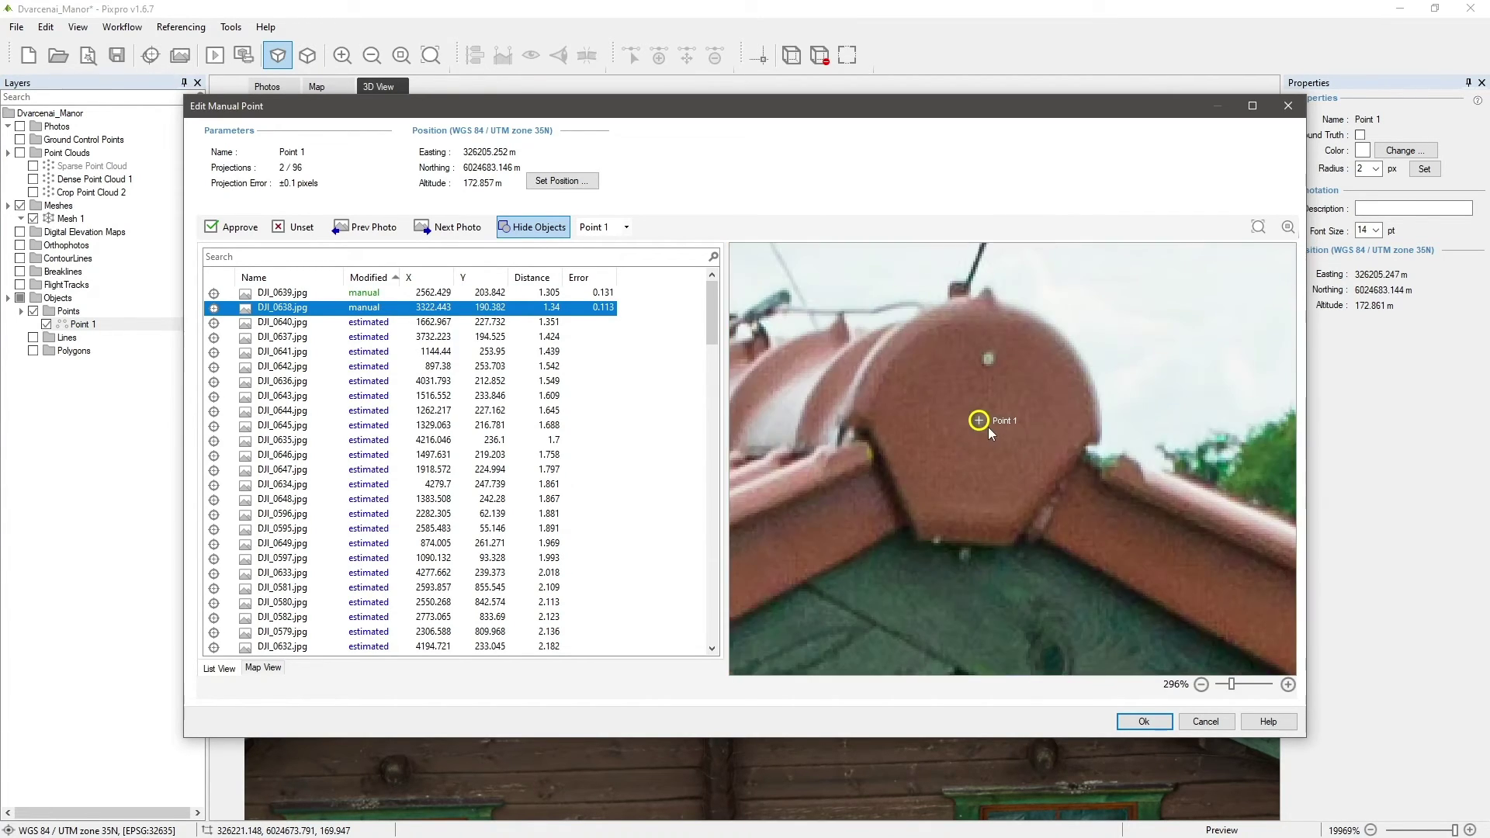
- Approve the estimated Point 1 positions in the listed photos from DJI_0640.jpg through DJI_0634.jpg
key(Down)
scroll(981, 424, up, 3)
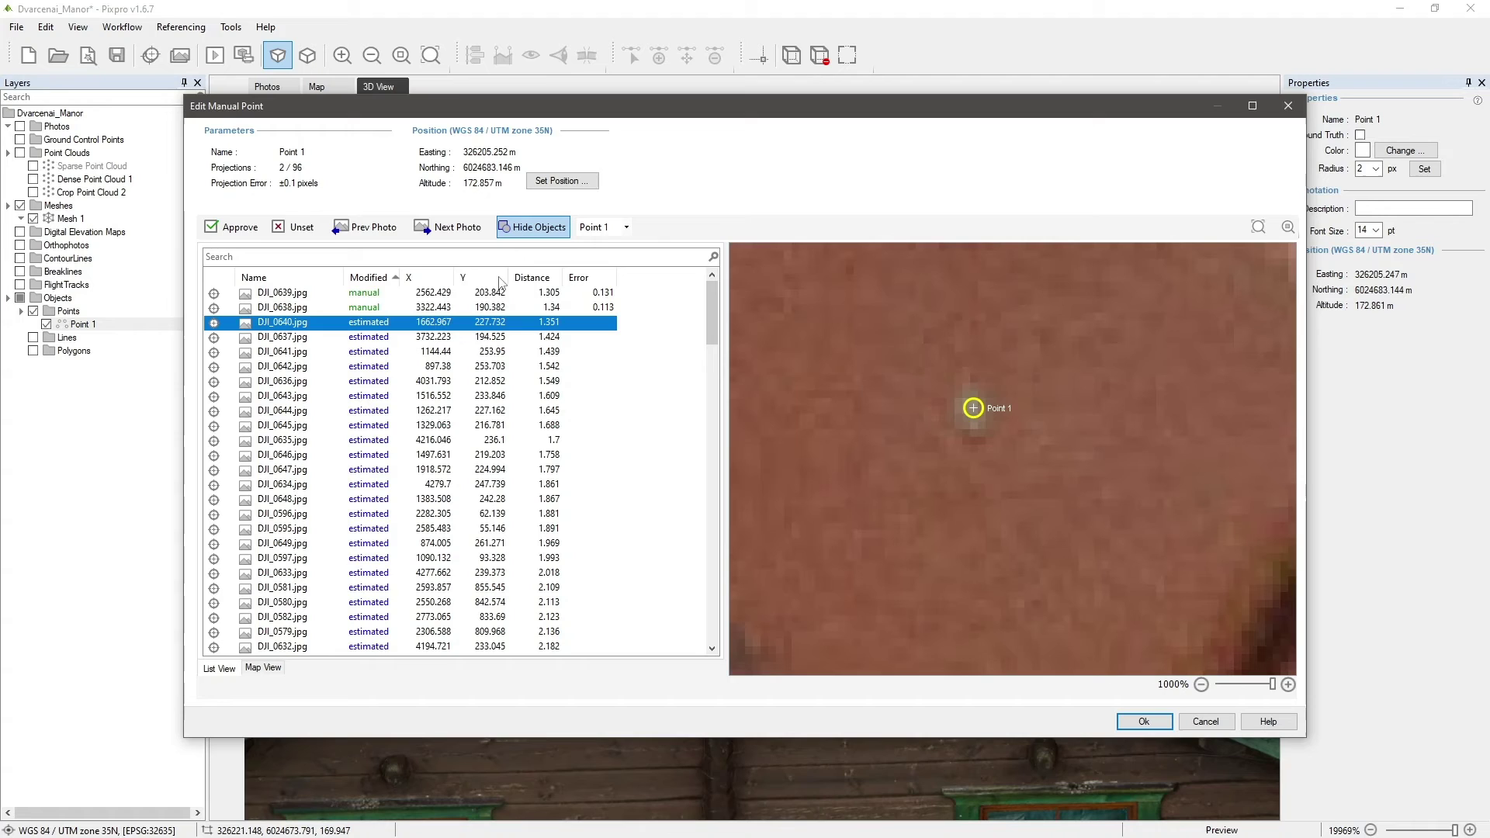
click(248, 227)
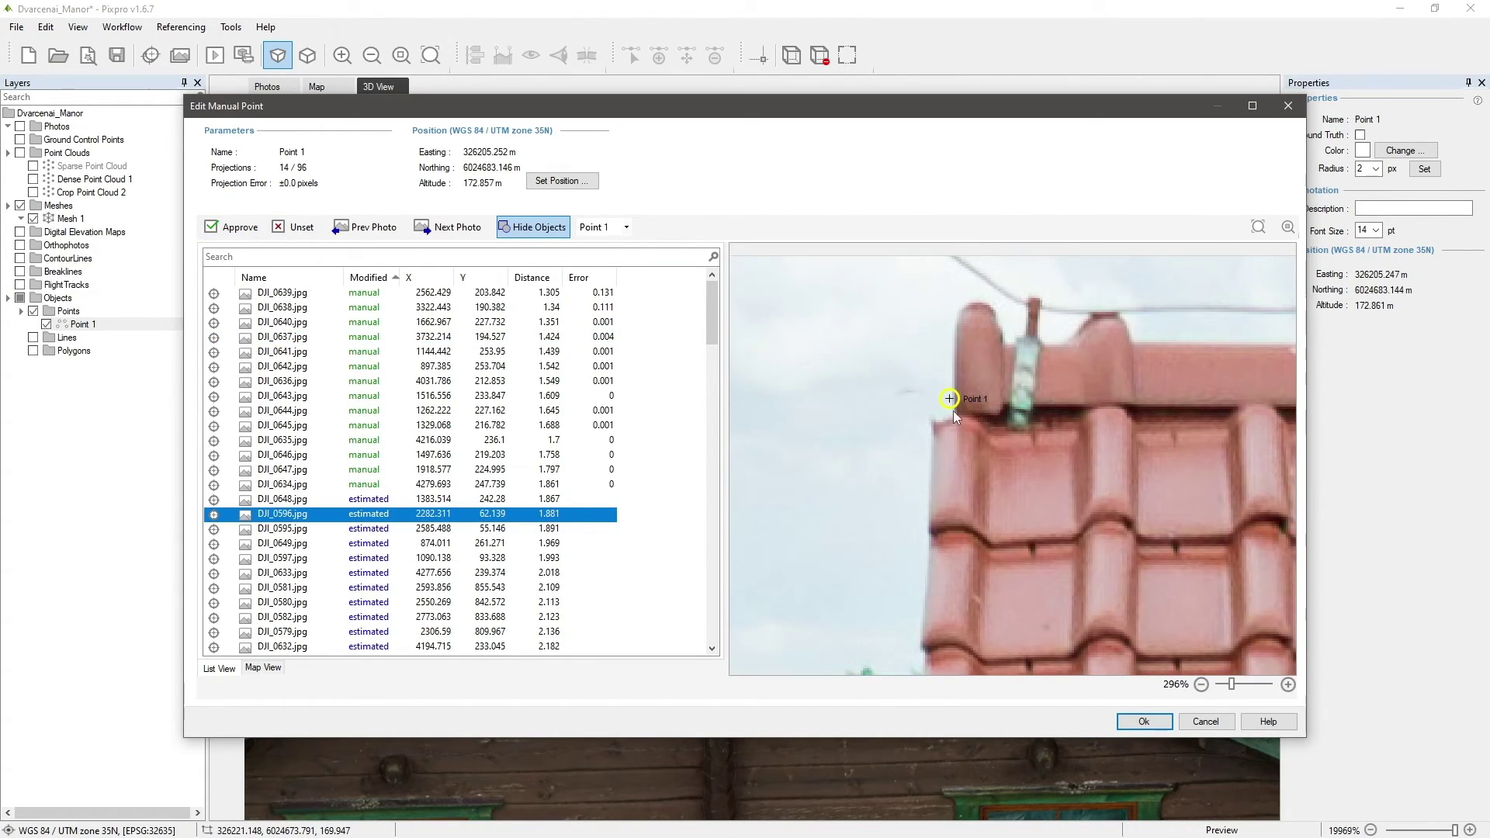
scroll(955, 416, up, 1)
scroll(820, 458, up, 1)
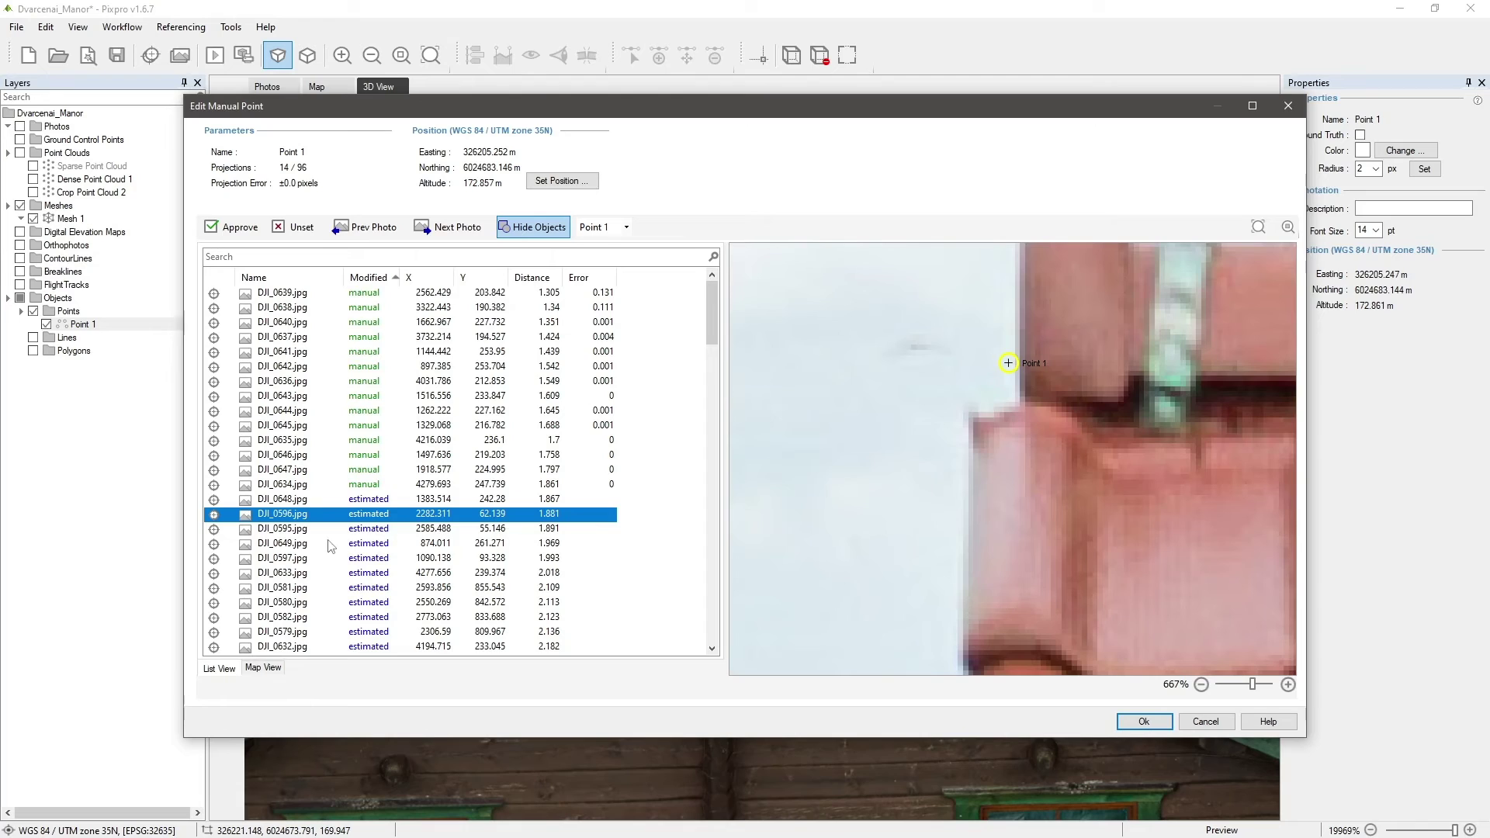
- Skip photos DJI_0648 to DJI_0633 and set Point 1 in DJI_0581, 0580, 0582, 0579, 0583, 0578, 0584 and 0585, where the ridge cap is visible
click(282, 531)
click(281, 543)
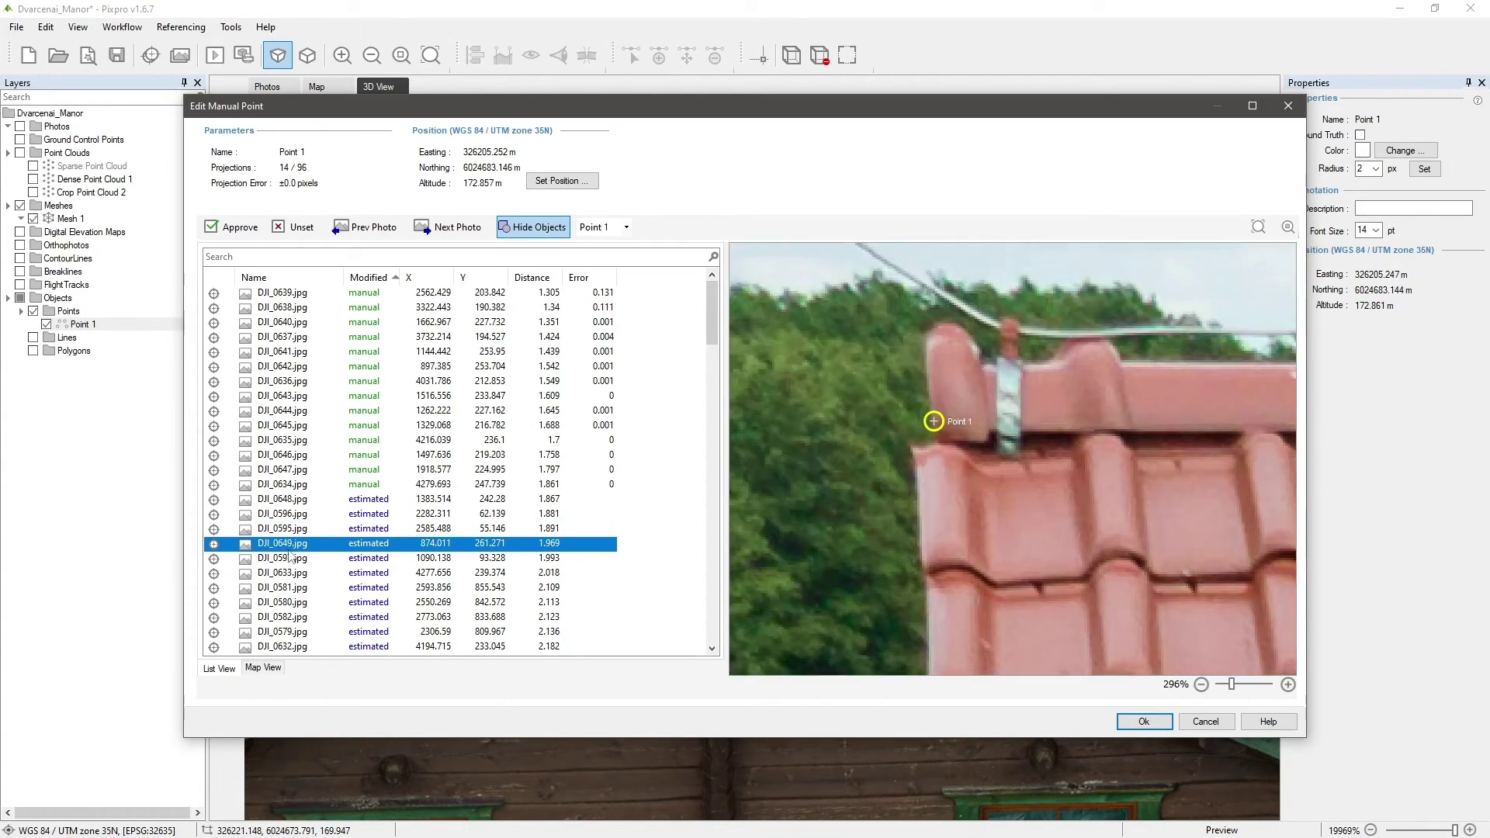
click(281, 573)
click(281, 587)
click(990, 426)
key(Down)
key(Down)
key(Down)
key(Down)
key(Down)
click(921, 441)
key(Down)
key(Down)
key(Down)
key(Down)
scroll(958, 440, down, 1)
click(958, 439)
key(Down)
key(Down)
key(Down)
key(Down)
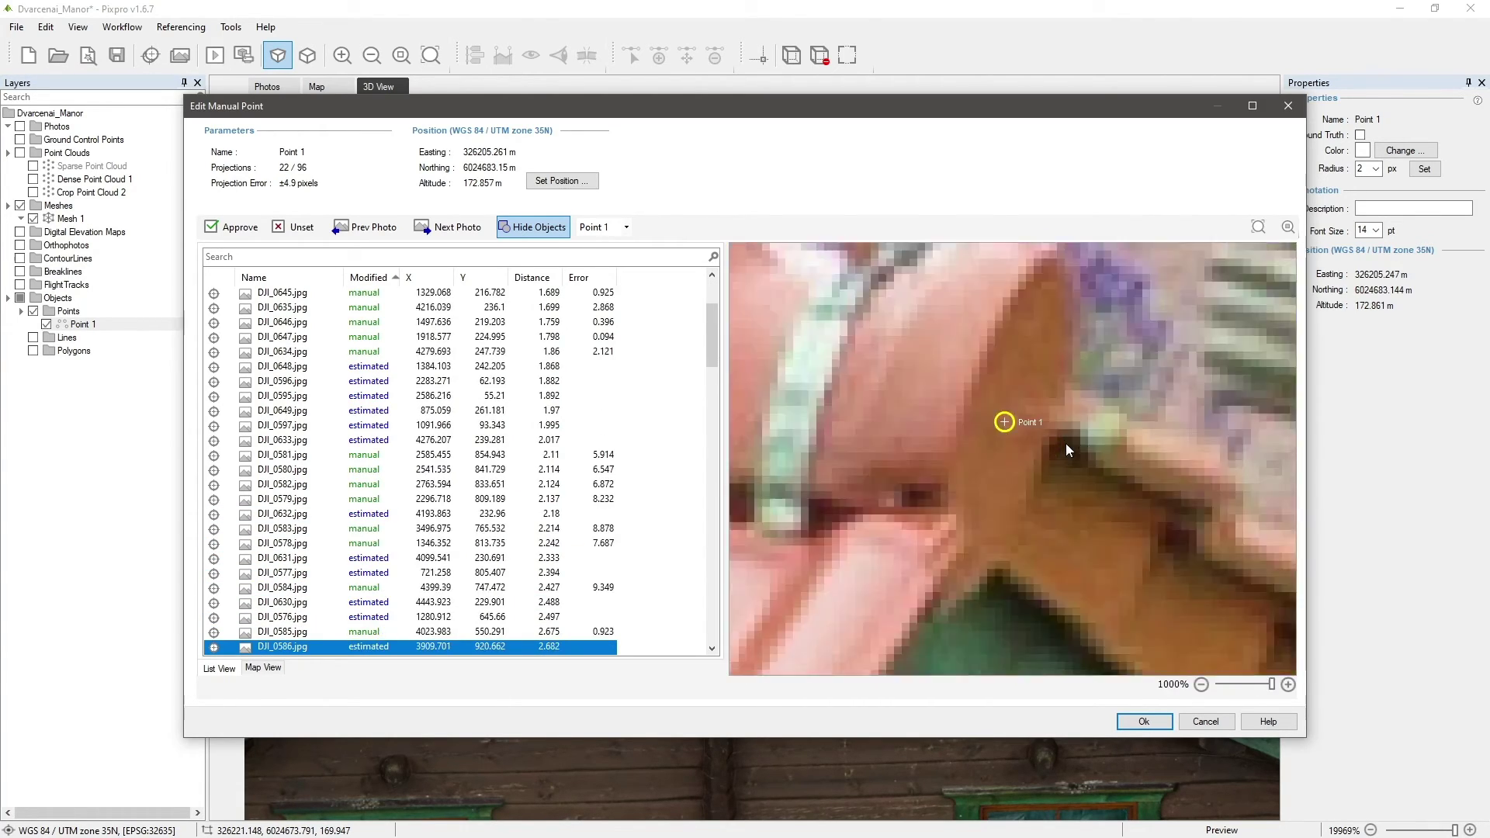
- Mark Point 1 on the ridge end cap in DJI_0586.jpg and in further photos where the cap is visible
click(1065, 444)
key(Down)
key(Down)
key(Down)
key(Down)
key(Down)
click(231, 226)
- Review the estimated Point 1 position in the remaining photos down to DJI_0510.jpg, and return to DJI_0639.jpg to check the ridge cap placement
key(Down)
key(Down)
key(Down)
key(Down)
key(Down)
key(Down)
key(Down)
key(Down)
key(Down)
key(Down)
key(Down)
key(Down)
key(Down)
key(Down)
key(Down)
key(Down)
key(Down)
key(Down)
key(Down)
key(Down)
scroll(1059, 459, down, 1)
key(Down)
key(Down)
key(Down)
key(Down)
key(Down)
key(Down)
key(Down)
key(Down)
key(Down)
key(Down)
key(Down)
key(Down)
key(Down)
key(Down)
key(Down)
key(Down)
key(Down)
scroll(1058, 459, down, 4)
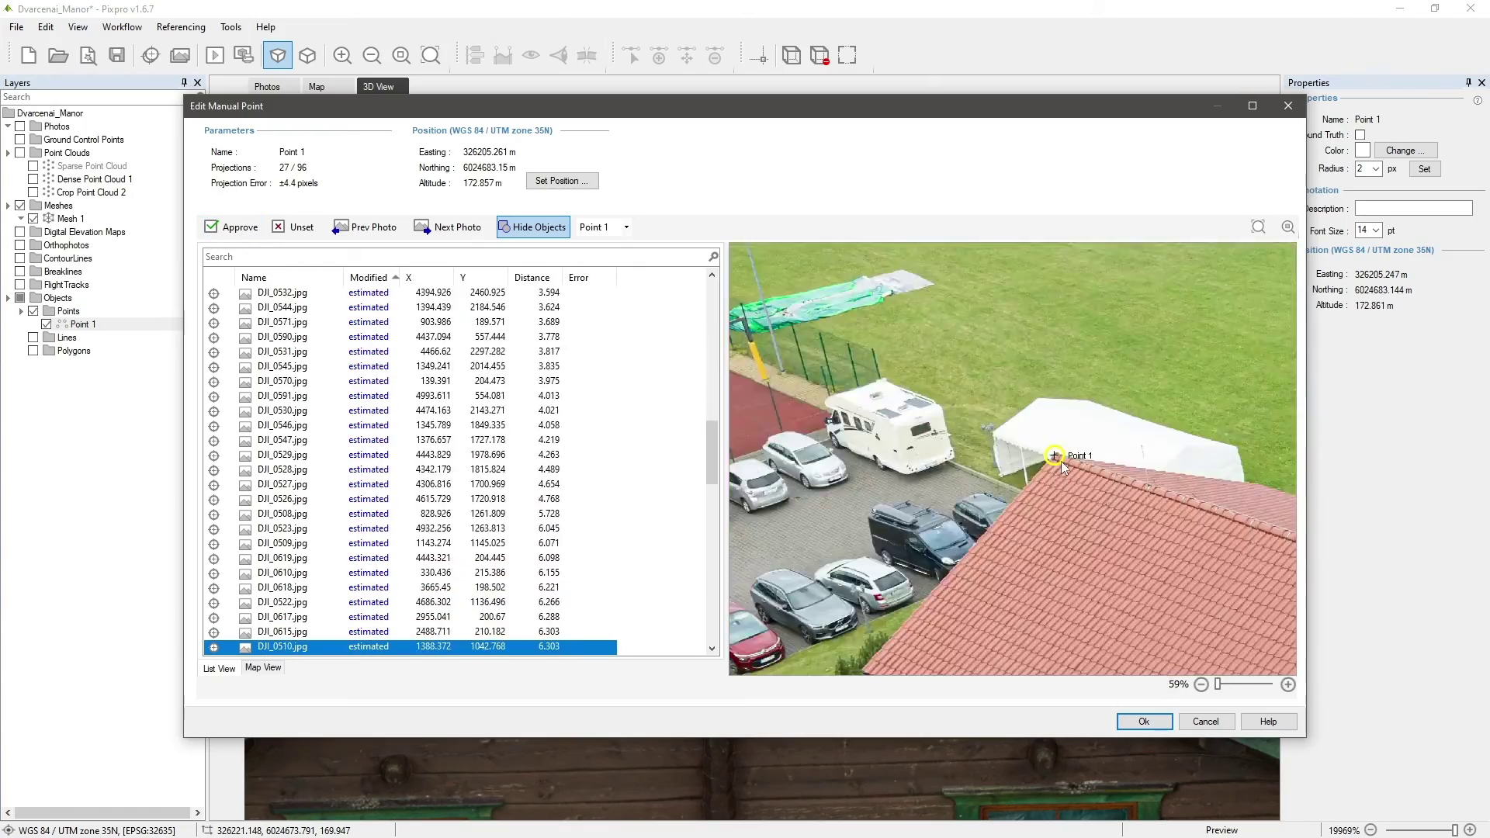
key(Home)
scroll(1059, 458, up, 5)
key(Down)
key(Down)
scroll(1058, 458, down, 3)
key(Up)
key(Up)
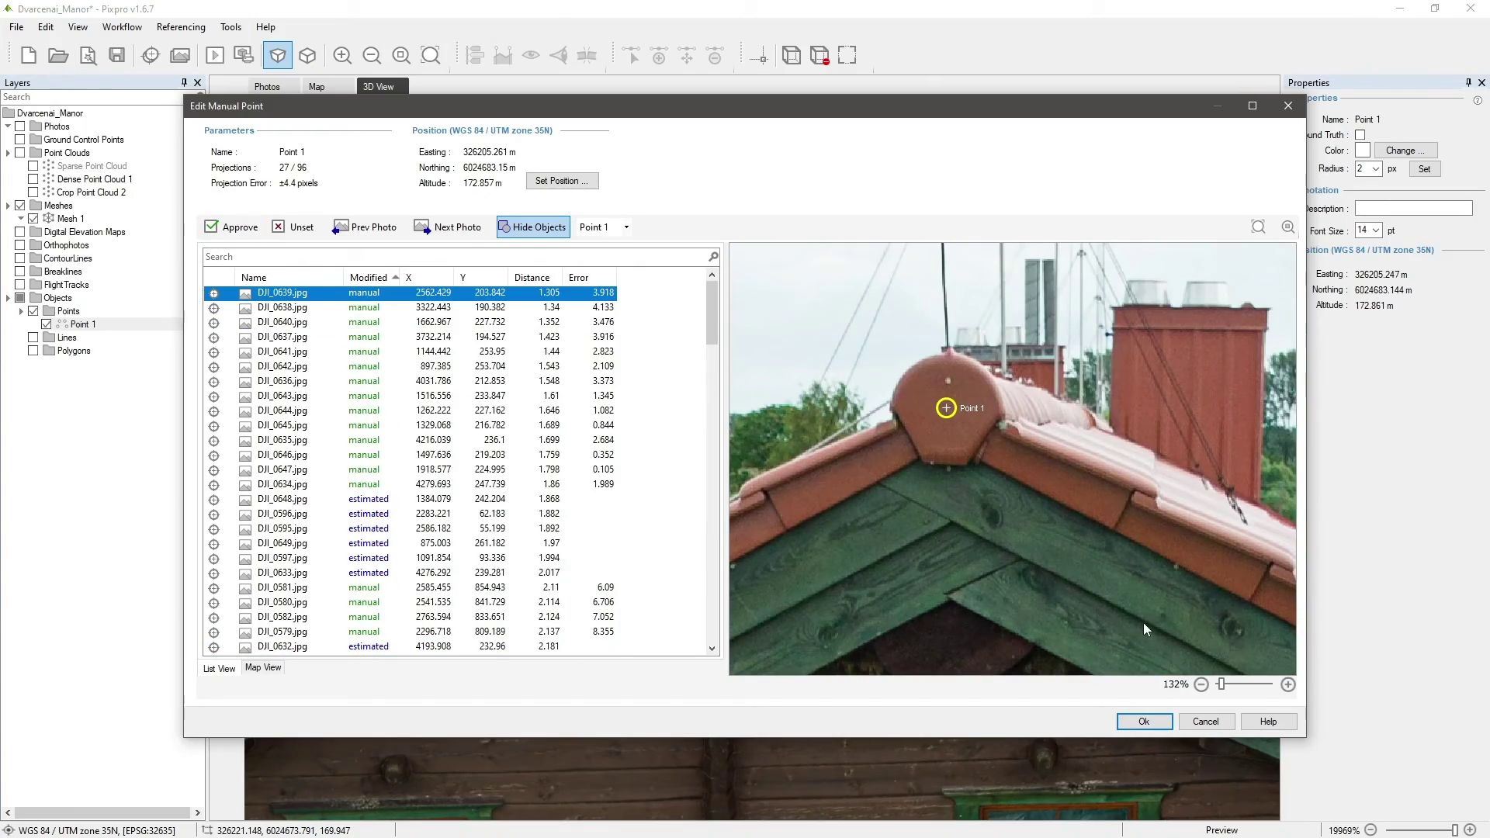
- Accept the refined Point 1 position and check the point on the roof in the 3D model
click(1144, 722)
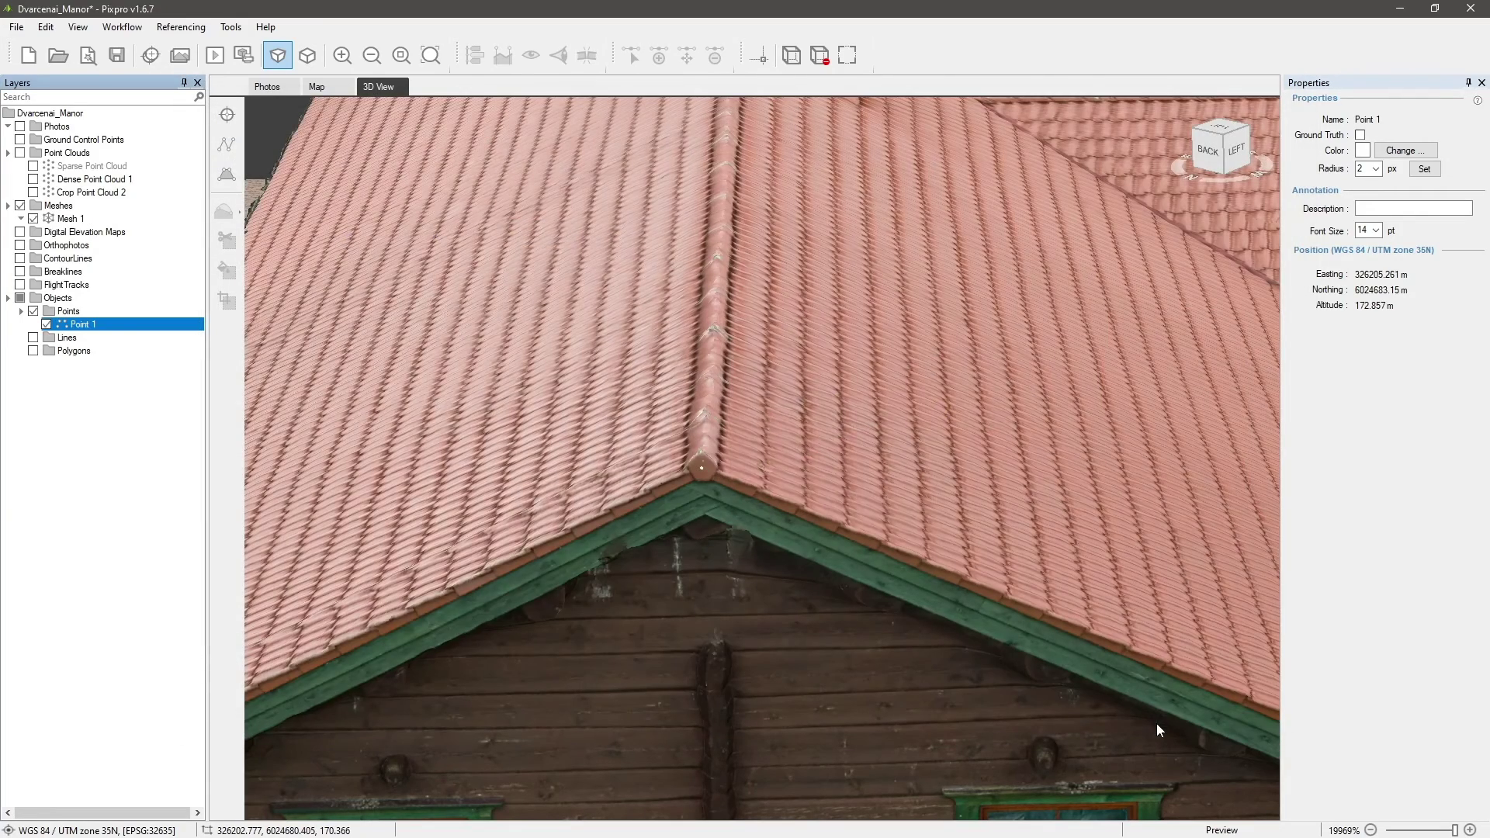
drag(1234, 183, 780, 414)
scroll(665, 357, up, 5)
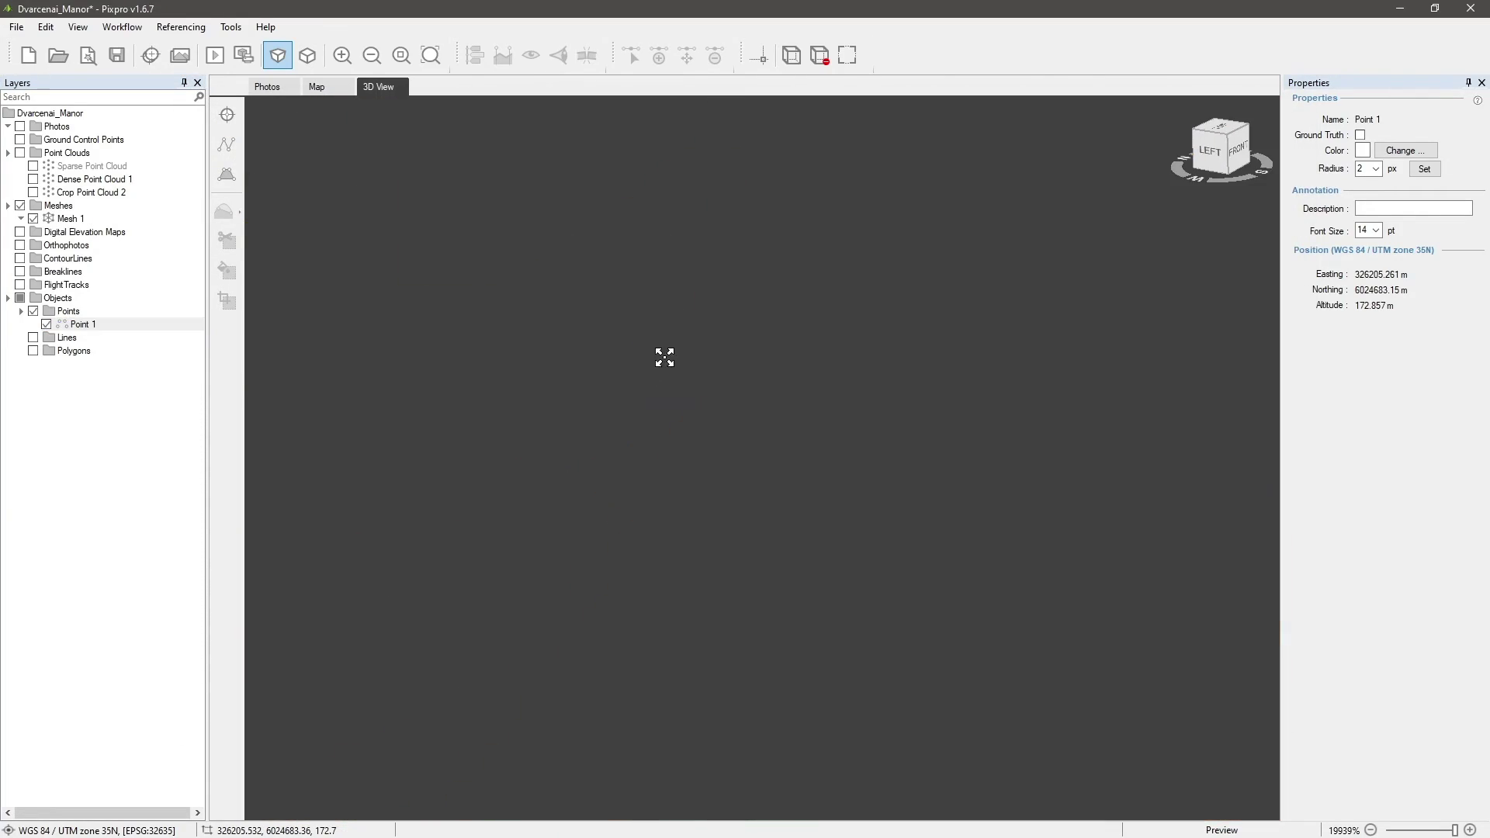
drag(687, 378, 781, 530)
scroll(781, 531, down, 5)
middle_drag(781, 530, 635, 489)
scroll(636, 489, down, 3)
middle_drag(901, 506, 864, 509)
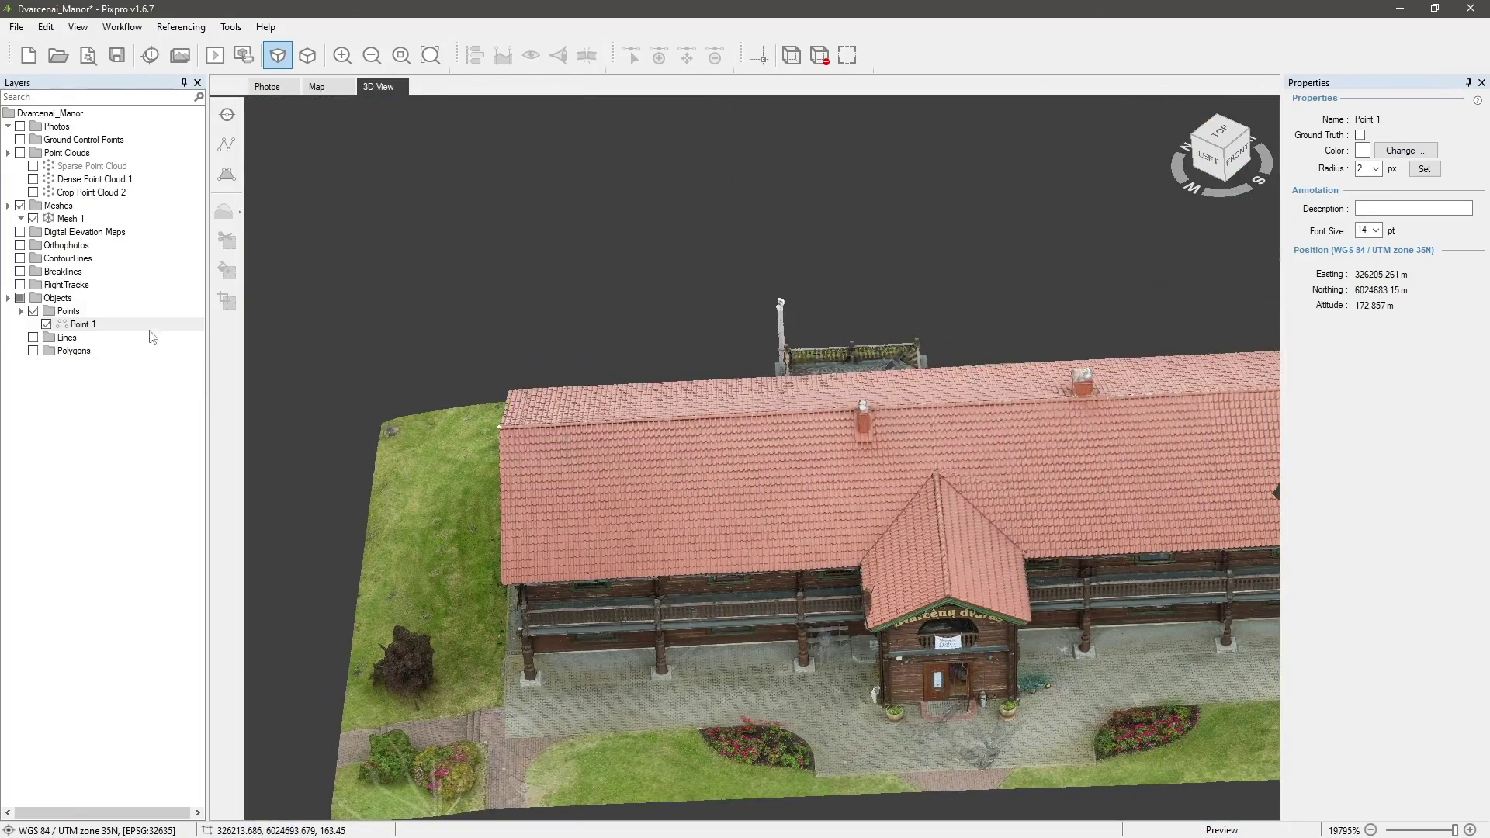
- Set Point 1's color to bright green (RGB 0, 255, 0) and its radius to 5 px
click(71, 326)
click(1406, 150)
click(811, 304)
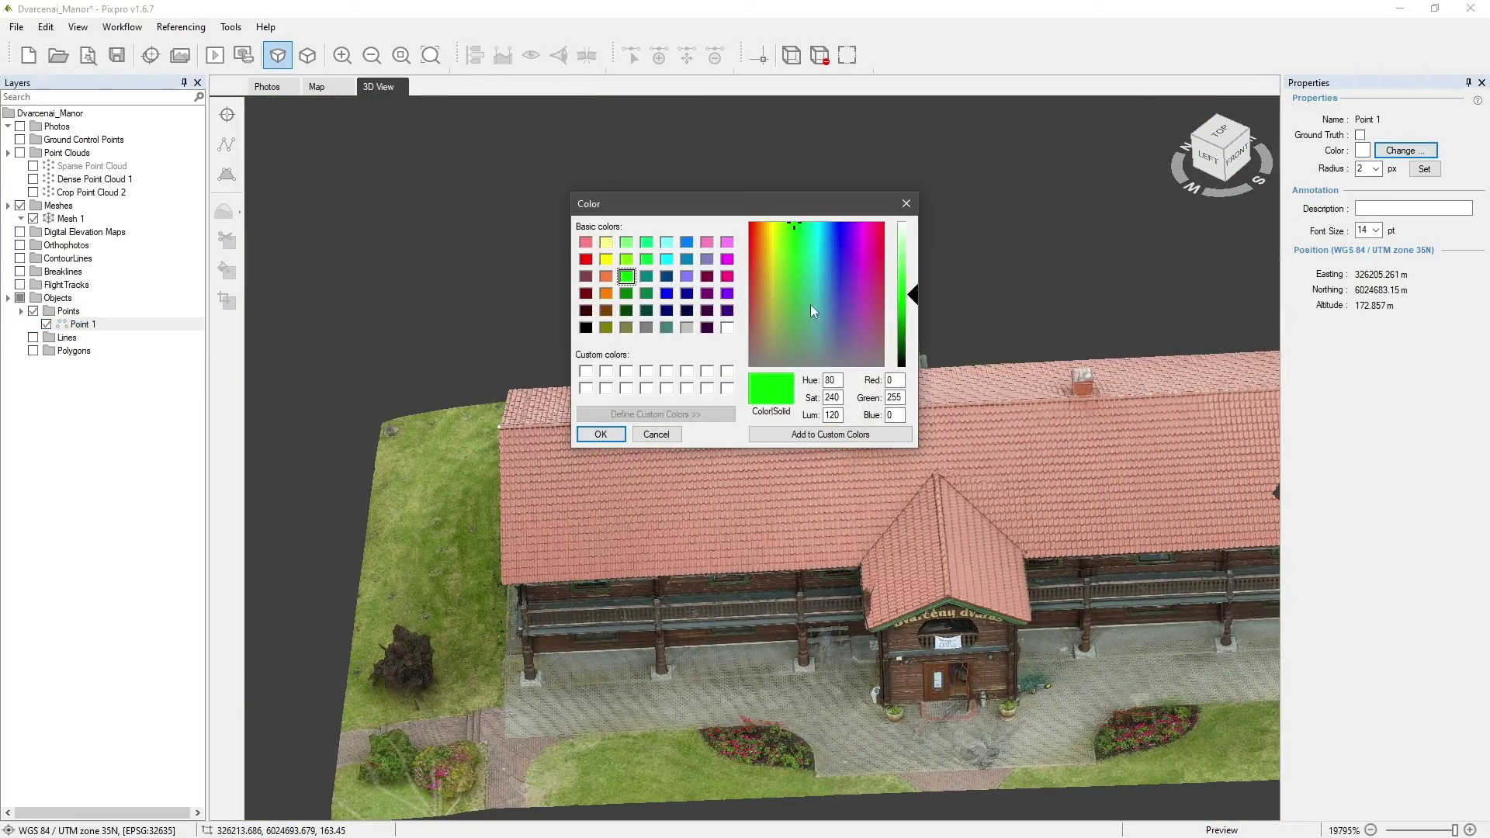
click(607, 434)
click(1375, 168)
click(1366, 209)
click(1425, 169)
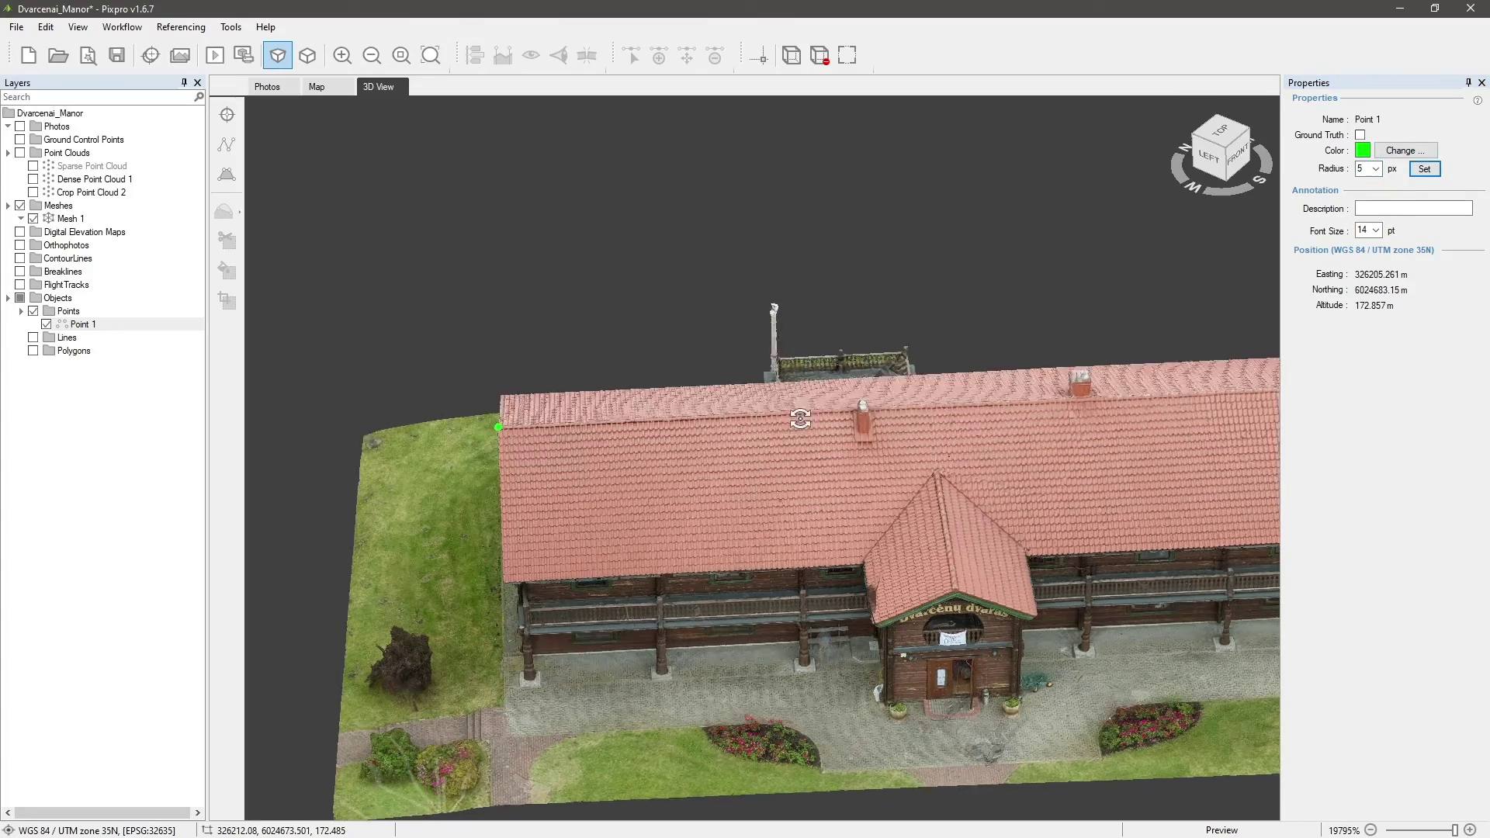
- Examine the green points at the roof corners and where the entrance gable meets the main roof
drag(802, 416, 747, 384)
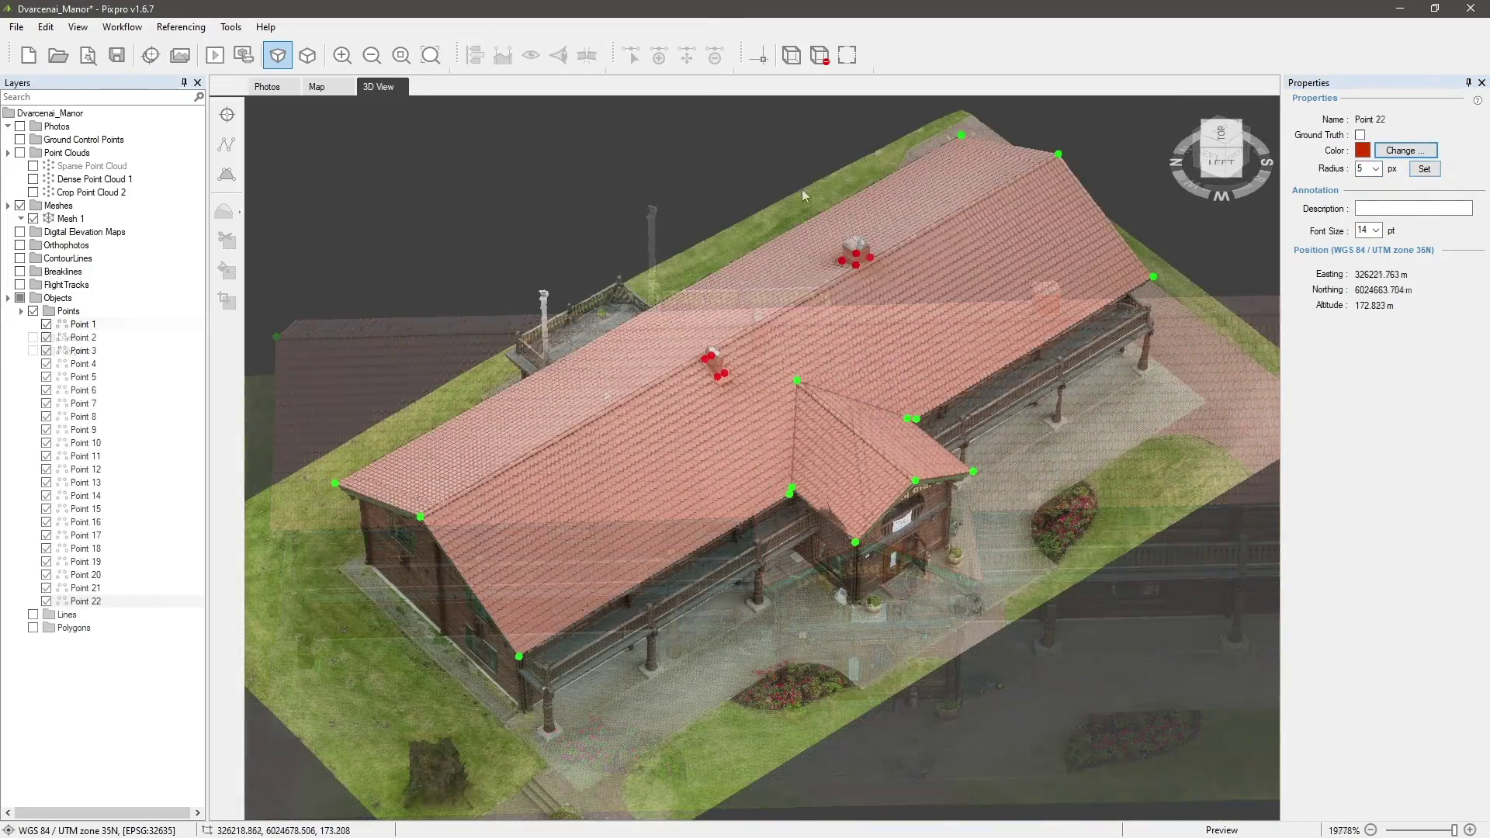
drag(855, 479, 851, 381)
scroll(809, 365, up, 5)
scroll(809, 365, up, 1)
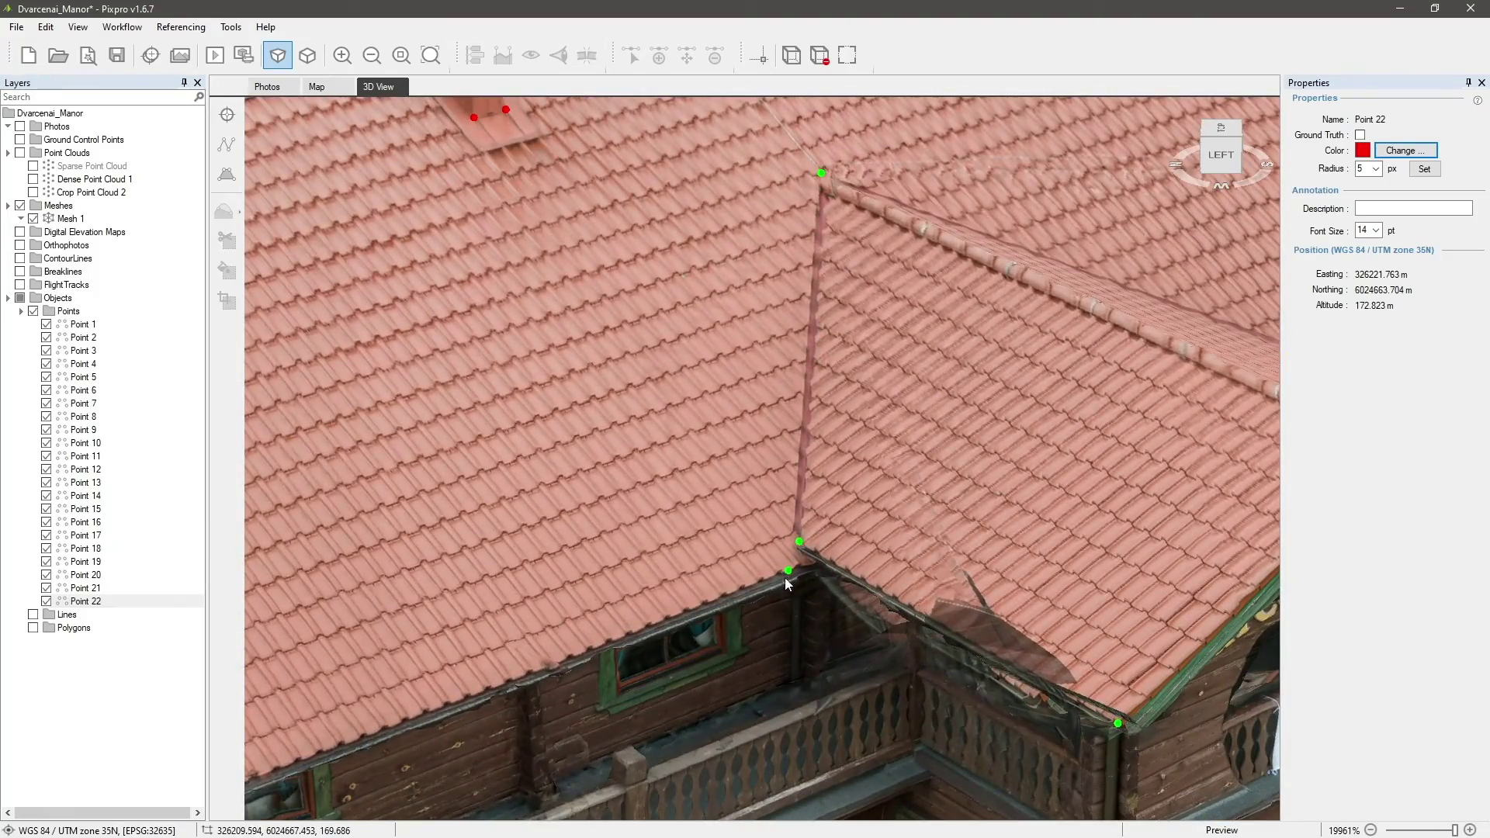
scroll(904, 435, down, 3)
- Examine the red points around the chimney base from several angles and return to an overview of the whole roof
middle_drag(898, 452, 825, 768)
scroll(932, 365, up, 6)
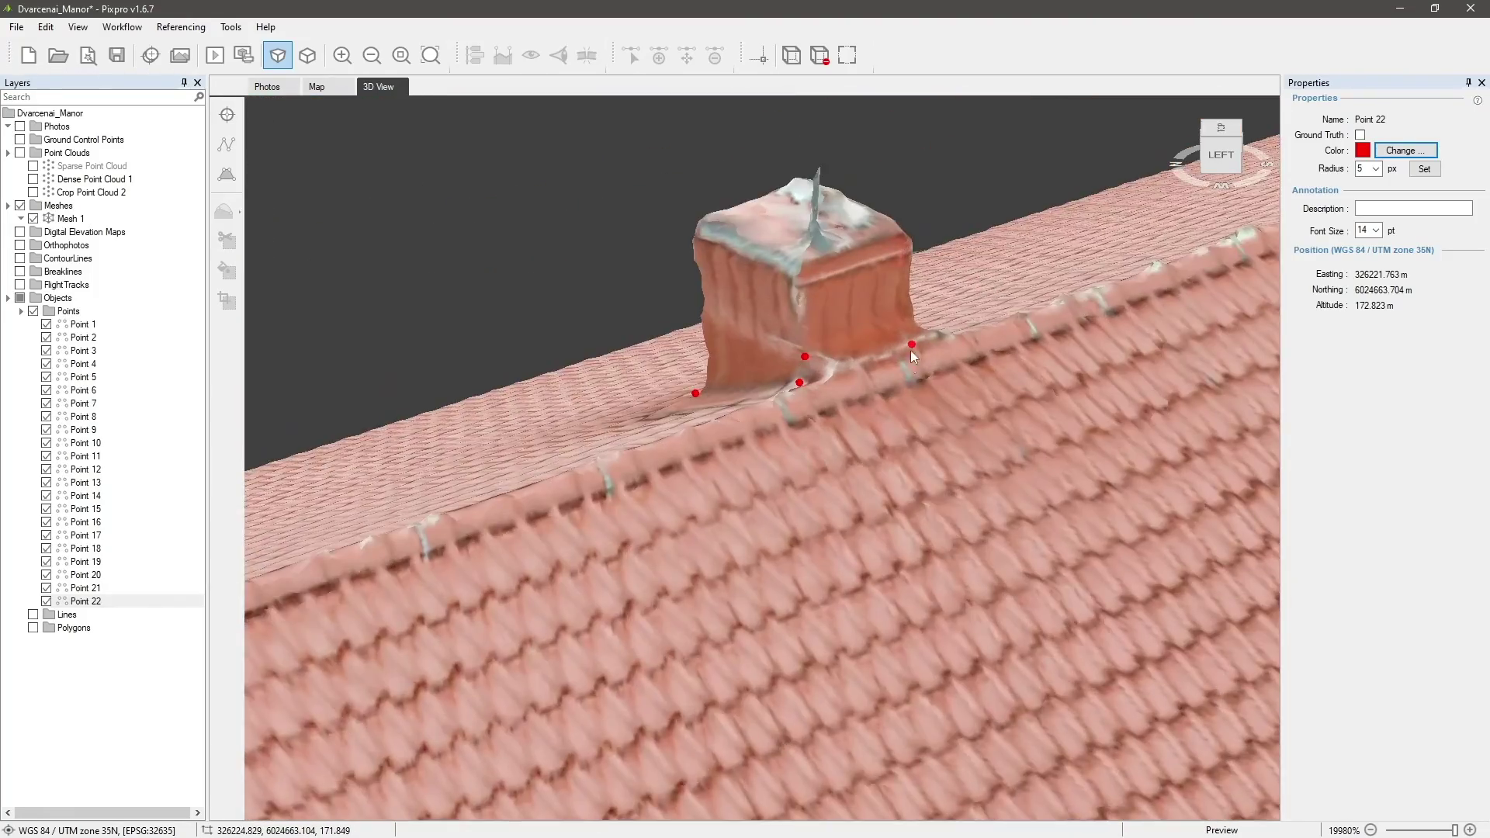
drag(910, 351, 1118, 318)
scroll(808, 559, down, 5)
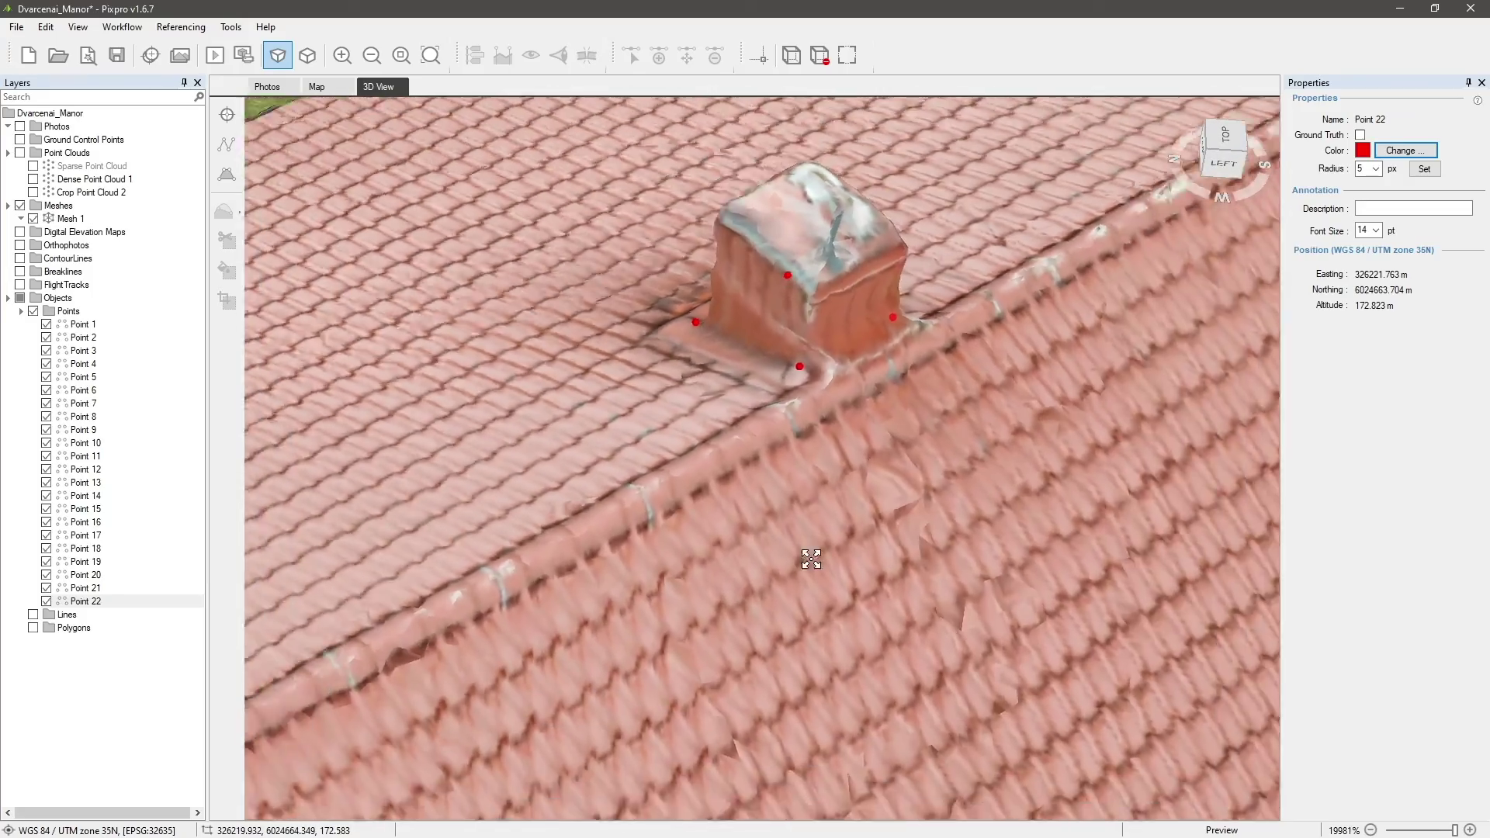
middle_drag(808, 559, 895, 422)
scroll(936, 350, down, 4)
drag(785, 433, 712, 384)
scroll(748, 416, up, 2)
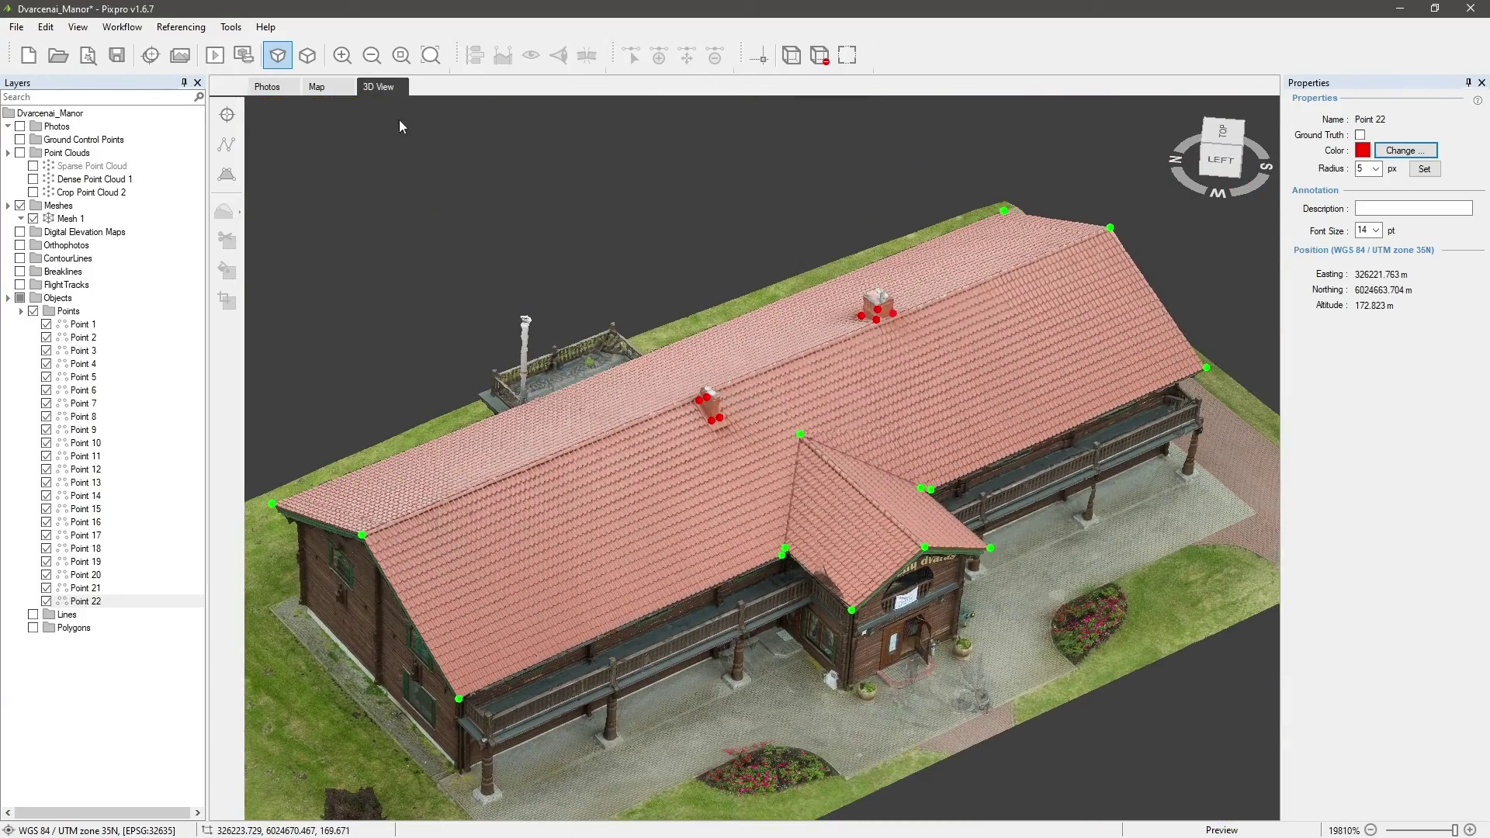
- Enable snapping to other graphical objects and draw a line along the main ridge between its two end points
click(236, 154)
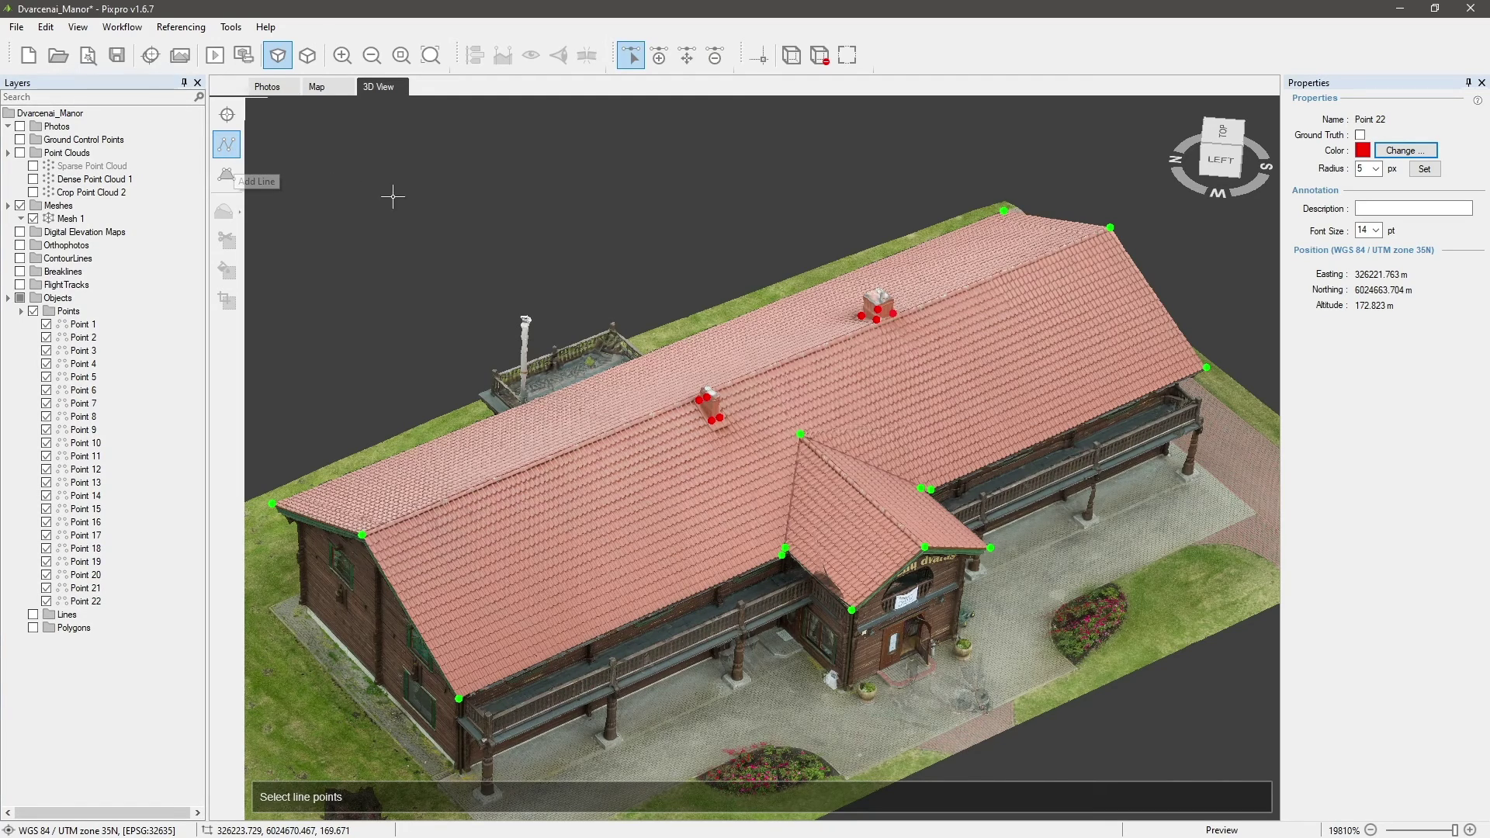
click(761, 59)
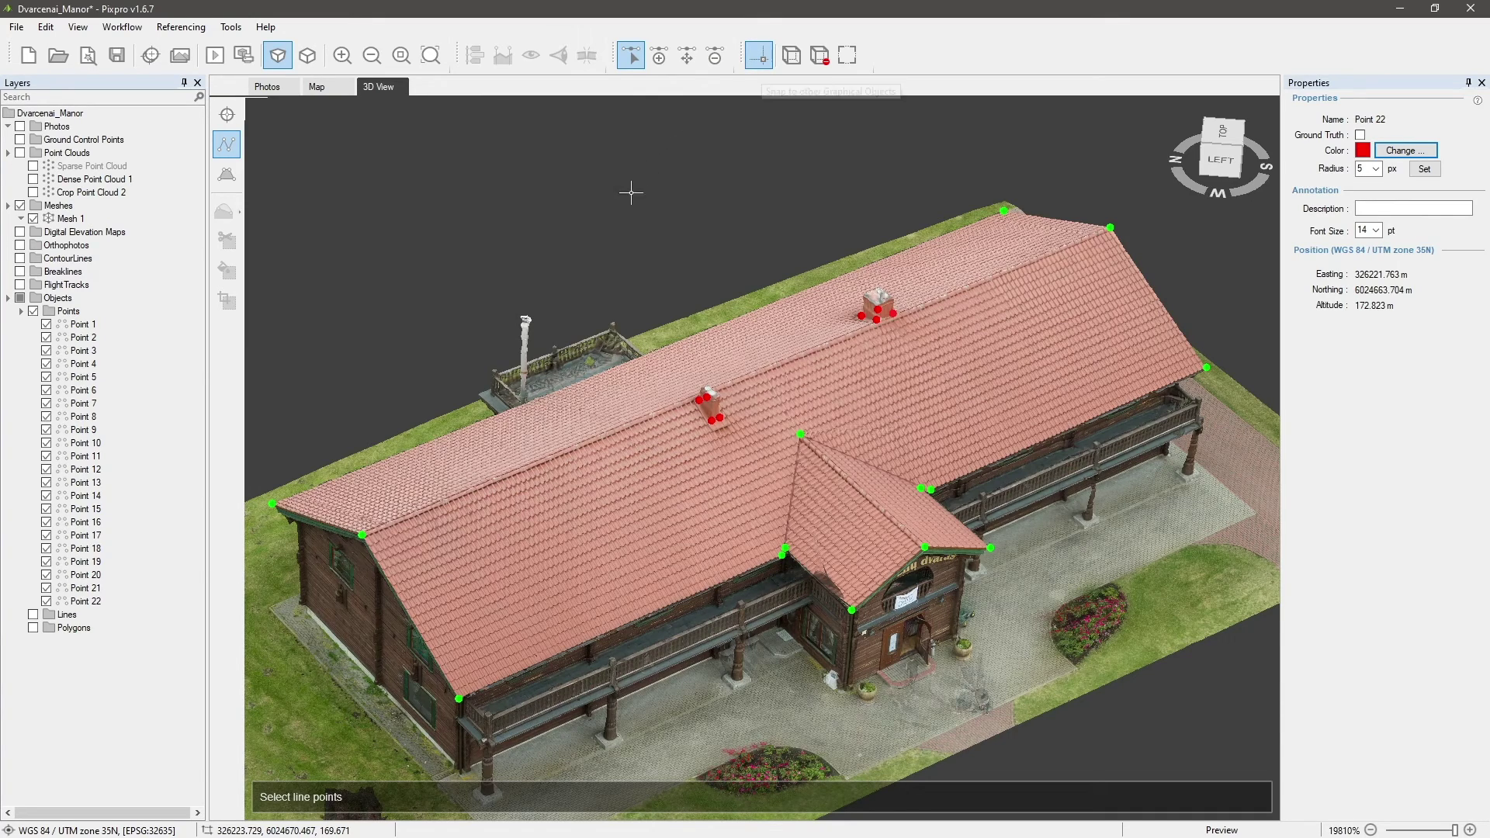
click(387, 537)
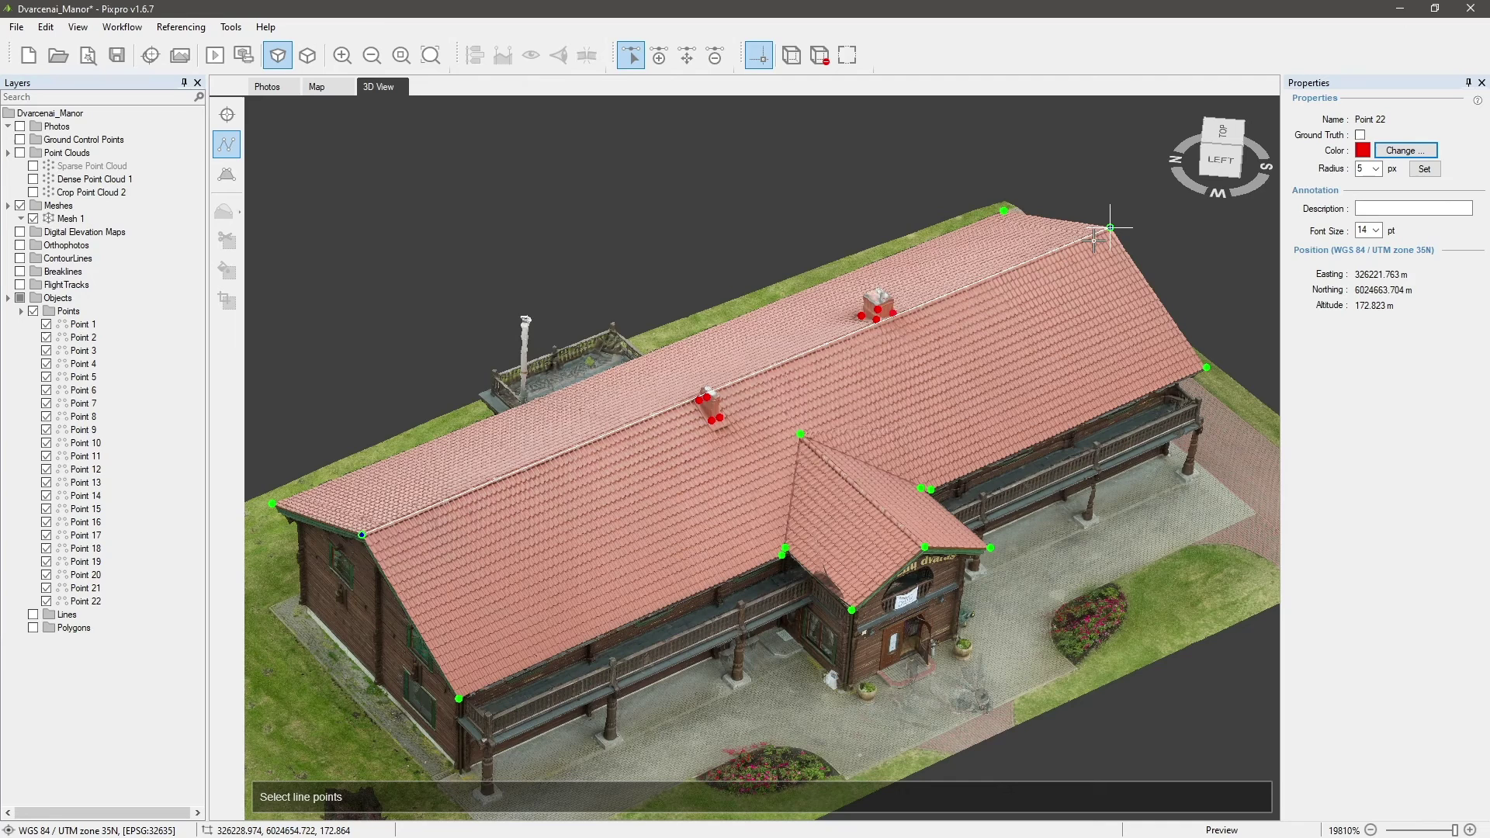
right_click(1231, 314)
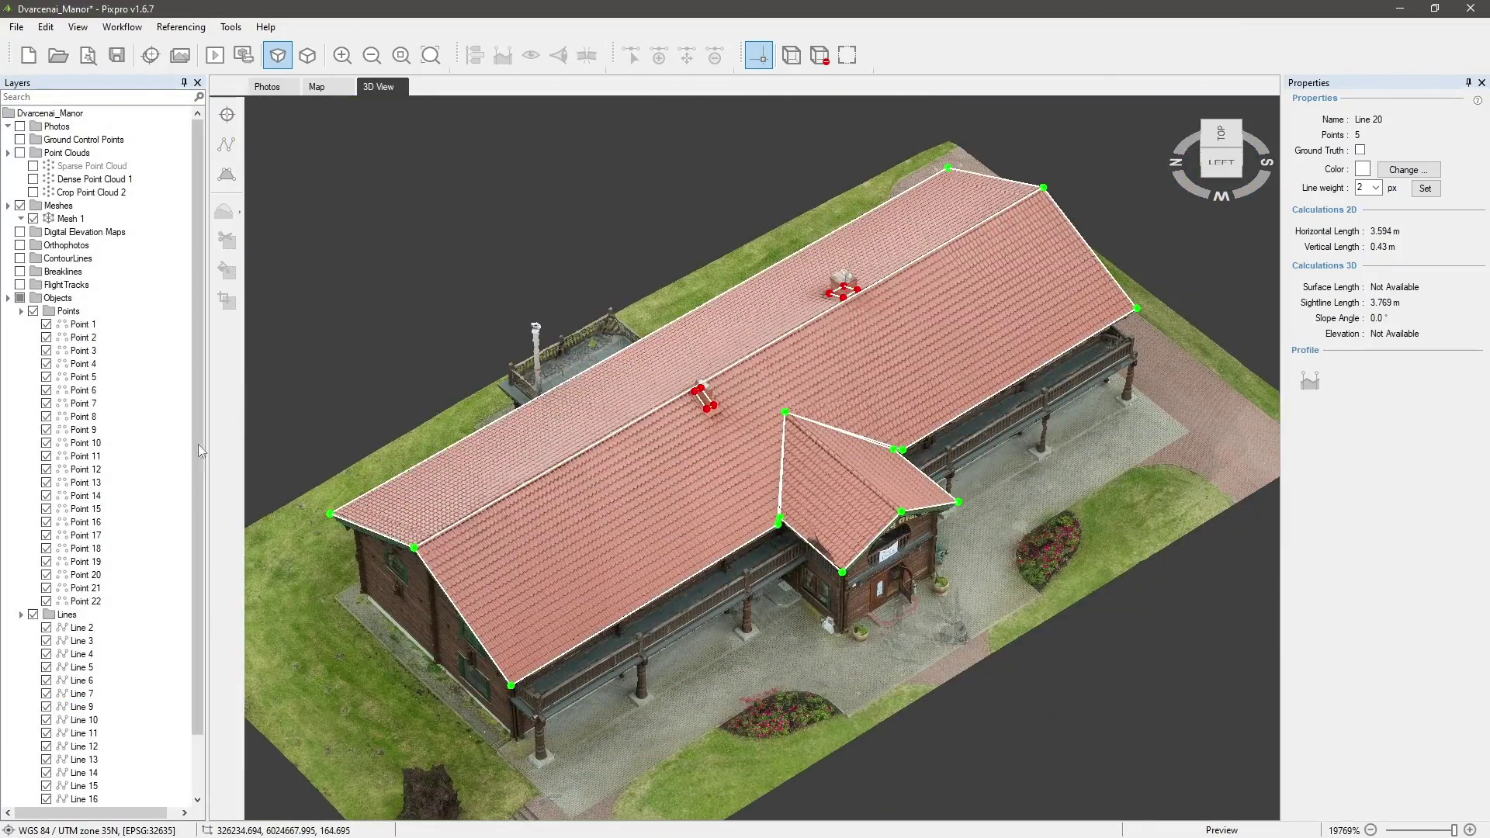
- Start exporting all roof lines as an AutoCAD DXF file named Lines.dxf in the Dvarcenai_Manor folder
click(66, 615)
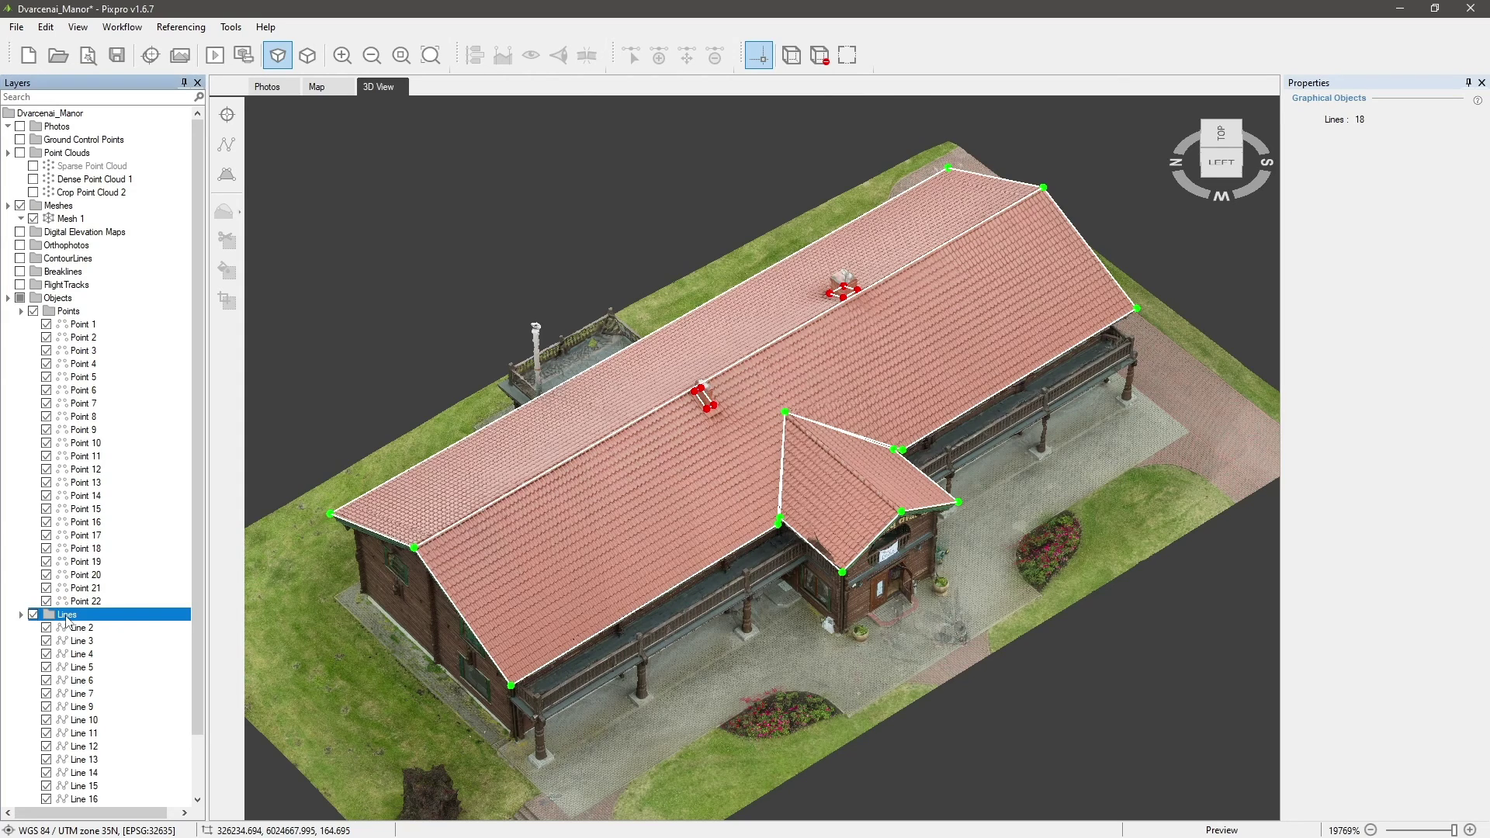
right_click(68, 620)
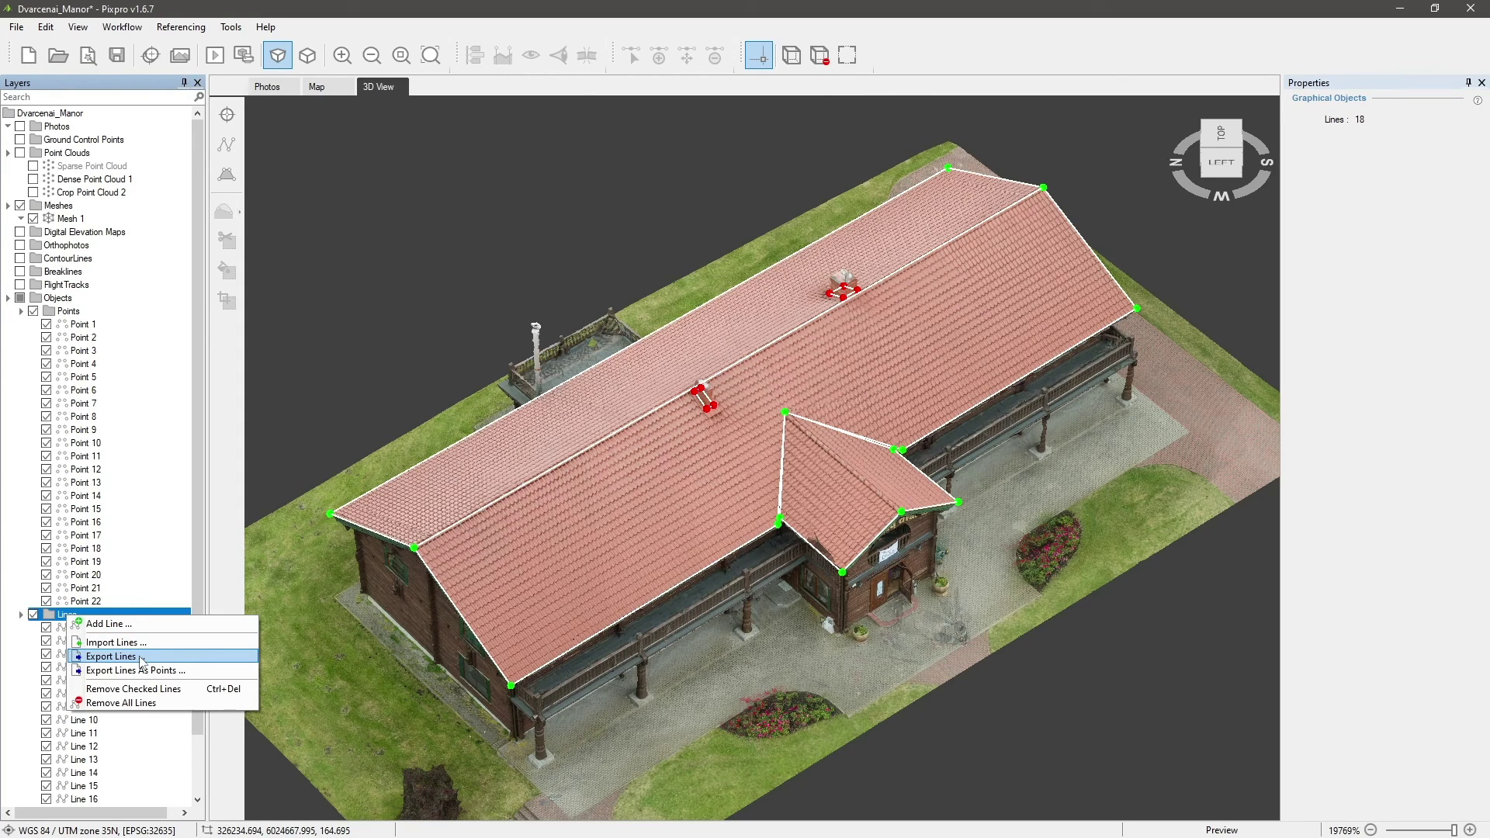
click(111, 657)
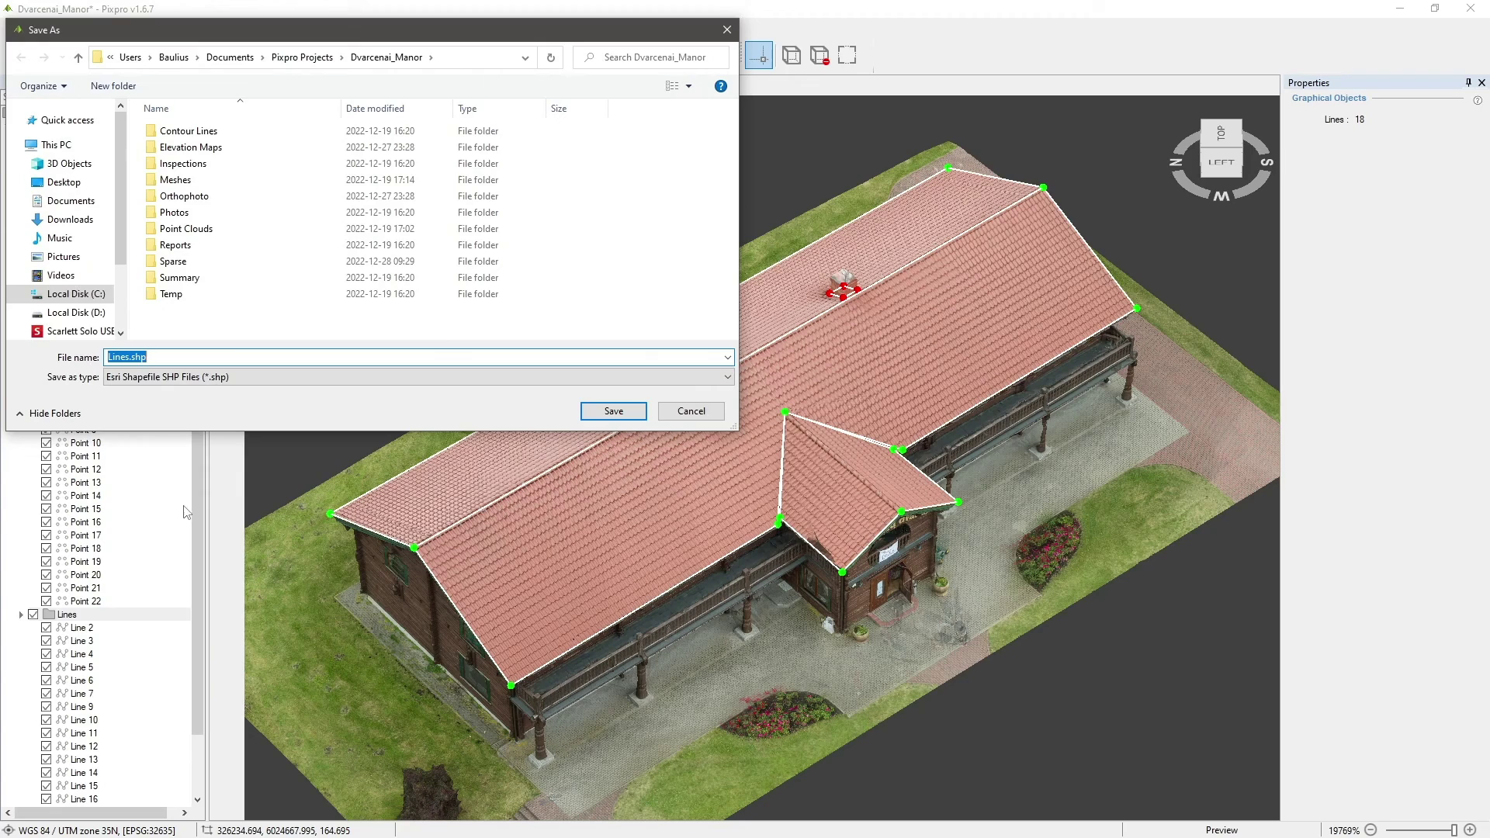
click(230, 378)
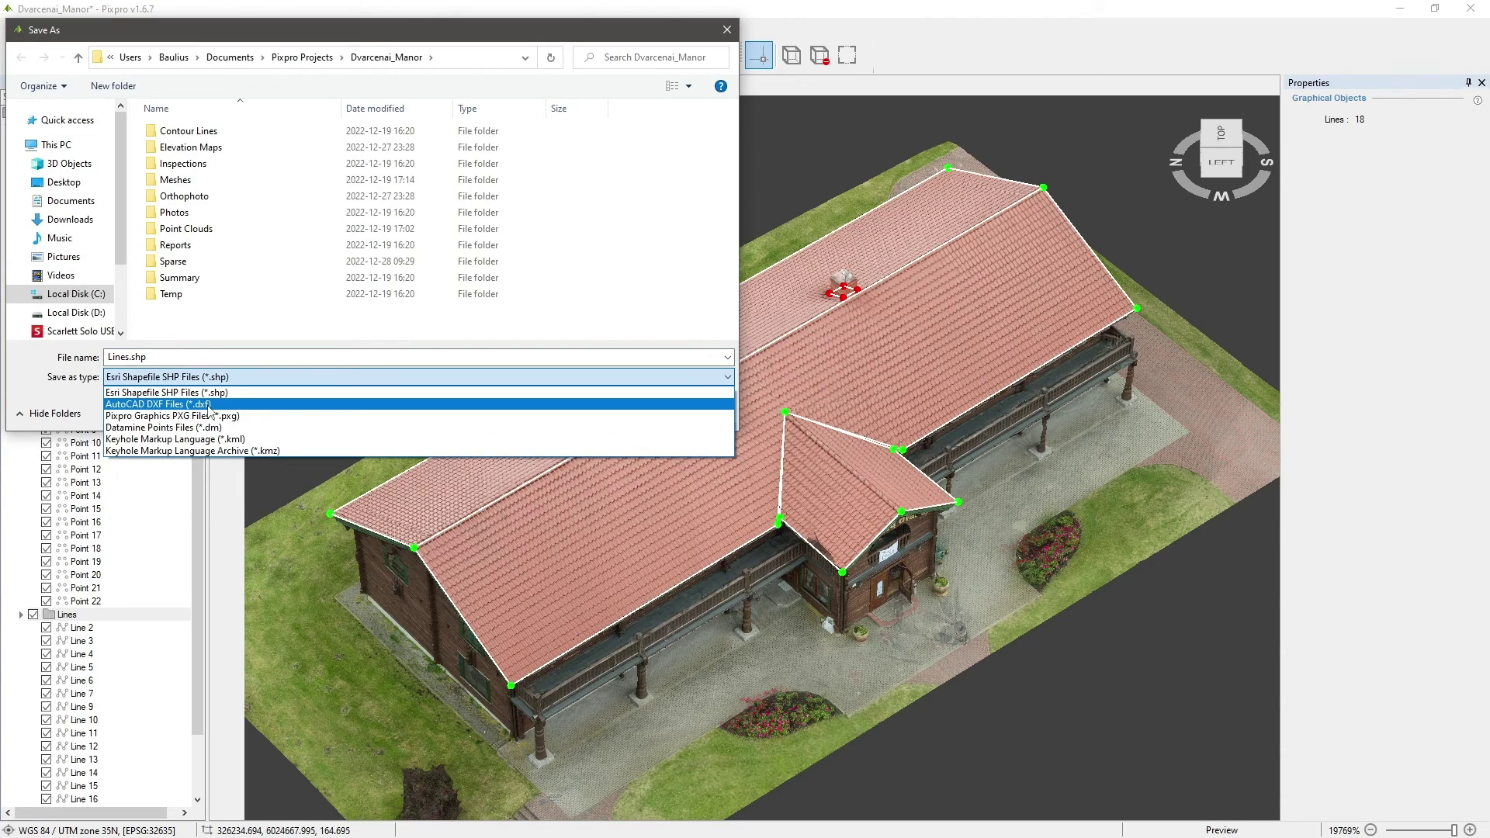
click(208, 404)
click(619, 413)
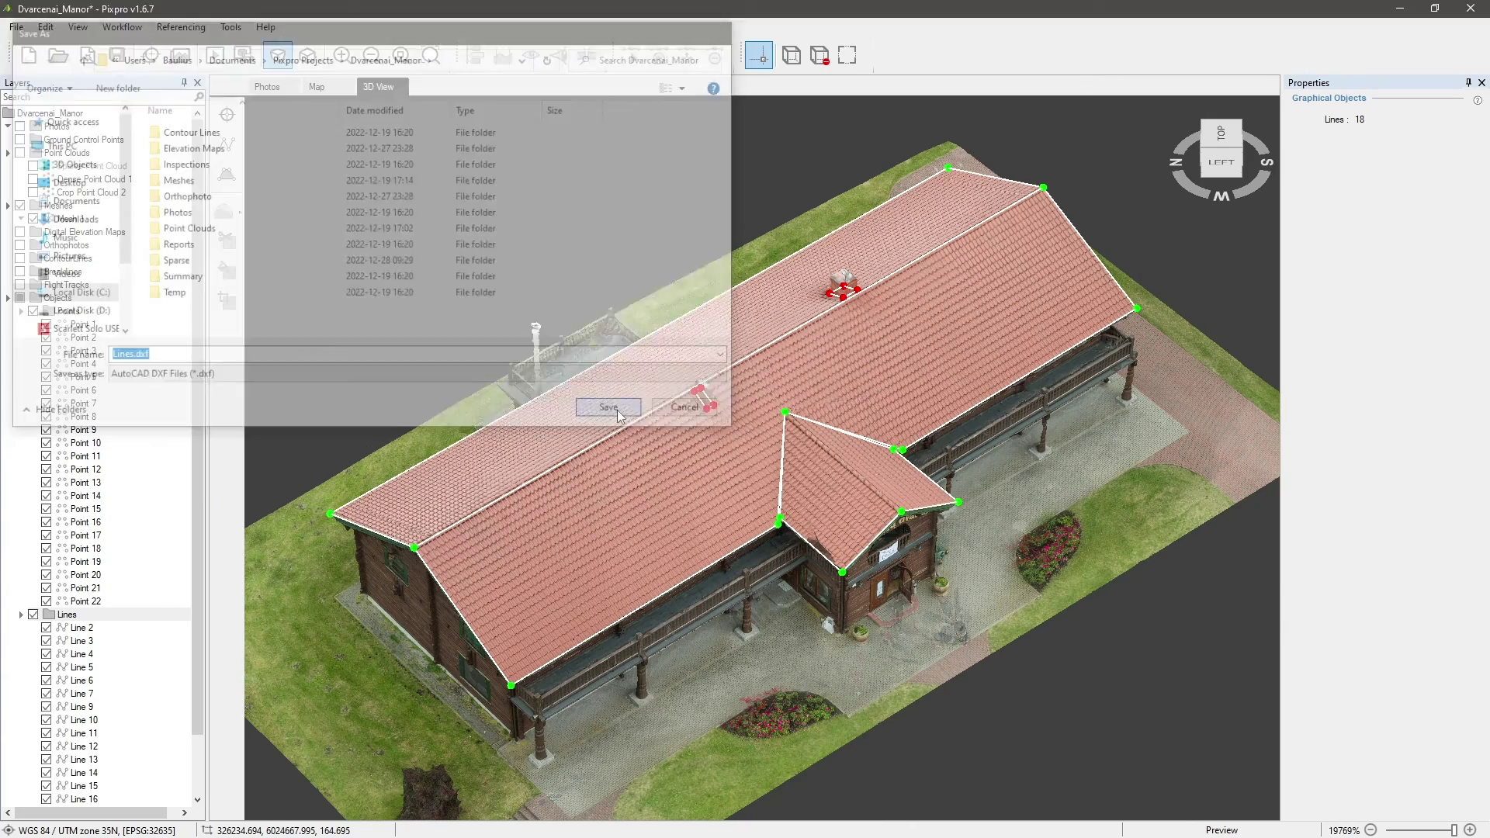
- Review the lines and the coordinate system options, keep WGS 84 / UTM zone 35N, and run the export
mouse_move(875, 342)
mouse_down()
mouse_move(876, 381)
mouse_move(876, 342)
mouse_up()
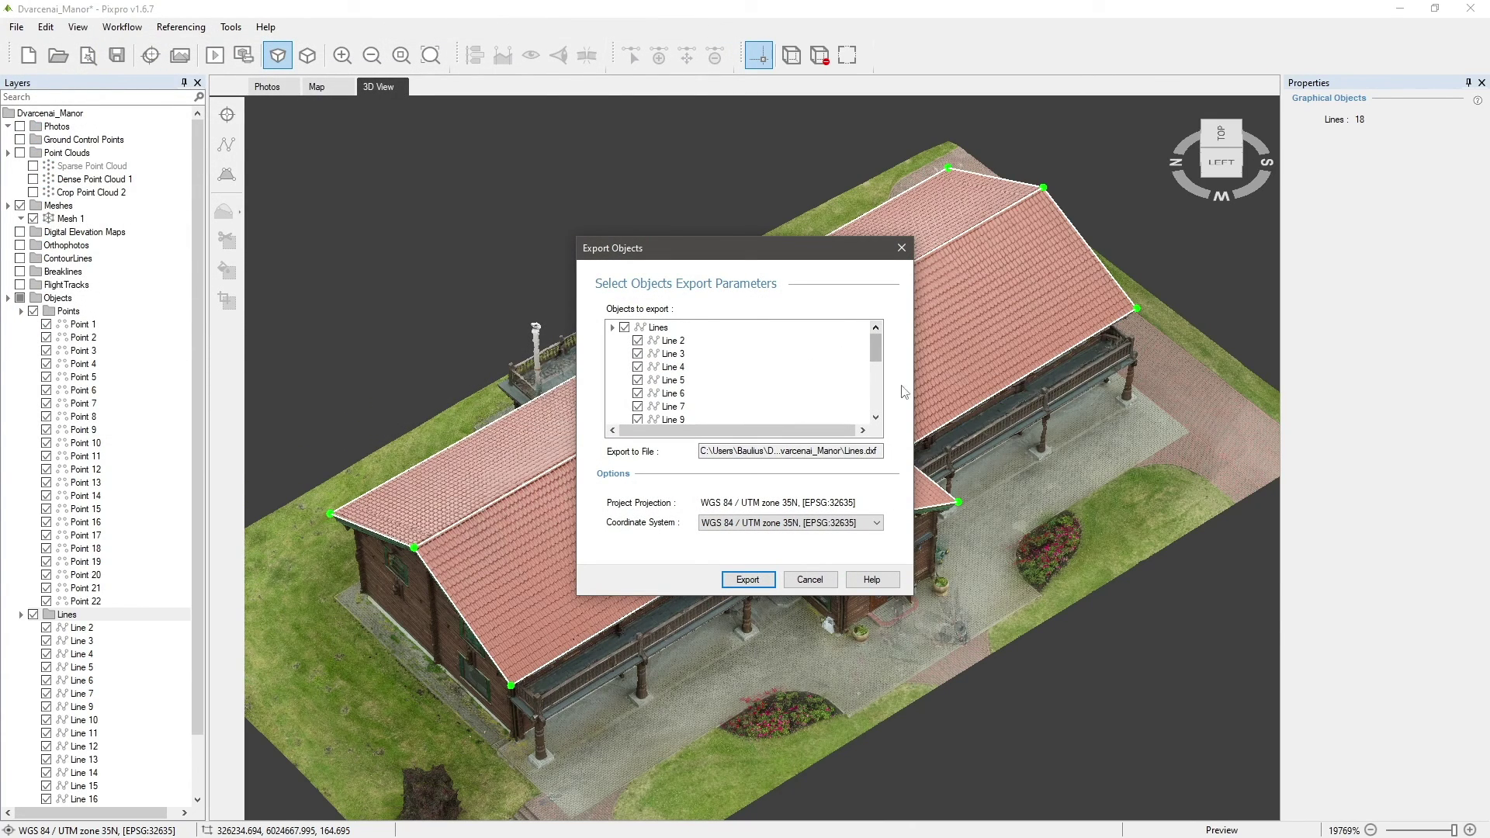
click(878, 523)
click(879, 526)
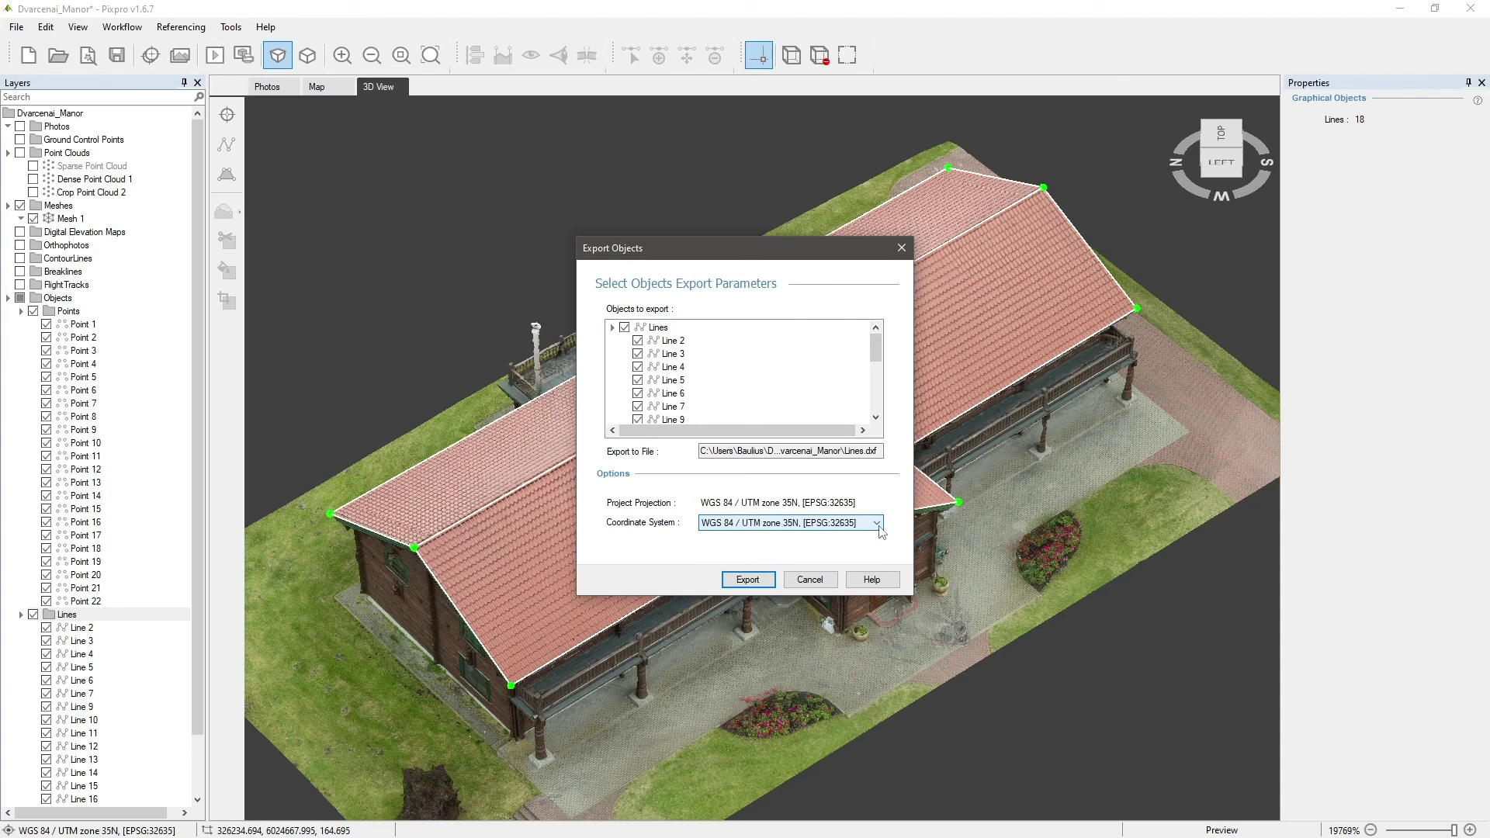
click(748, 580)
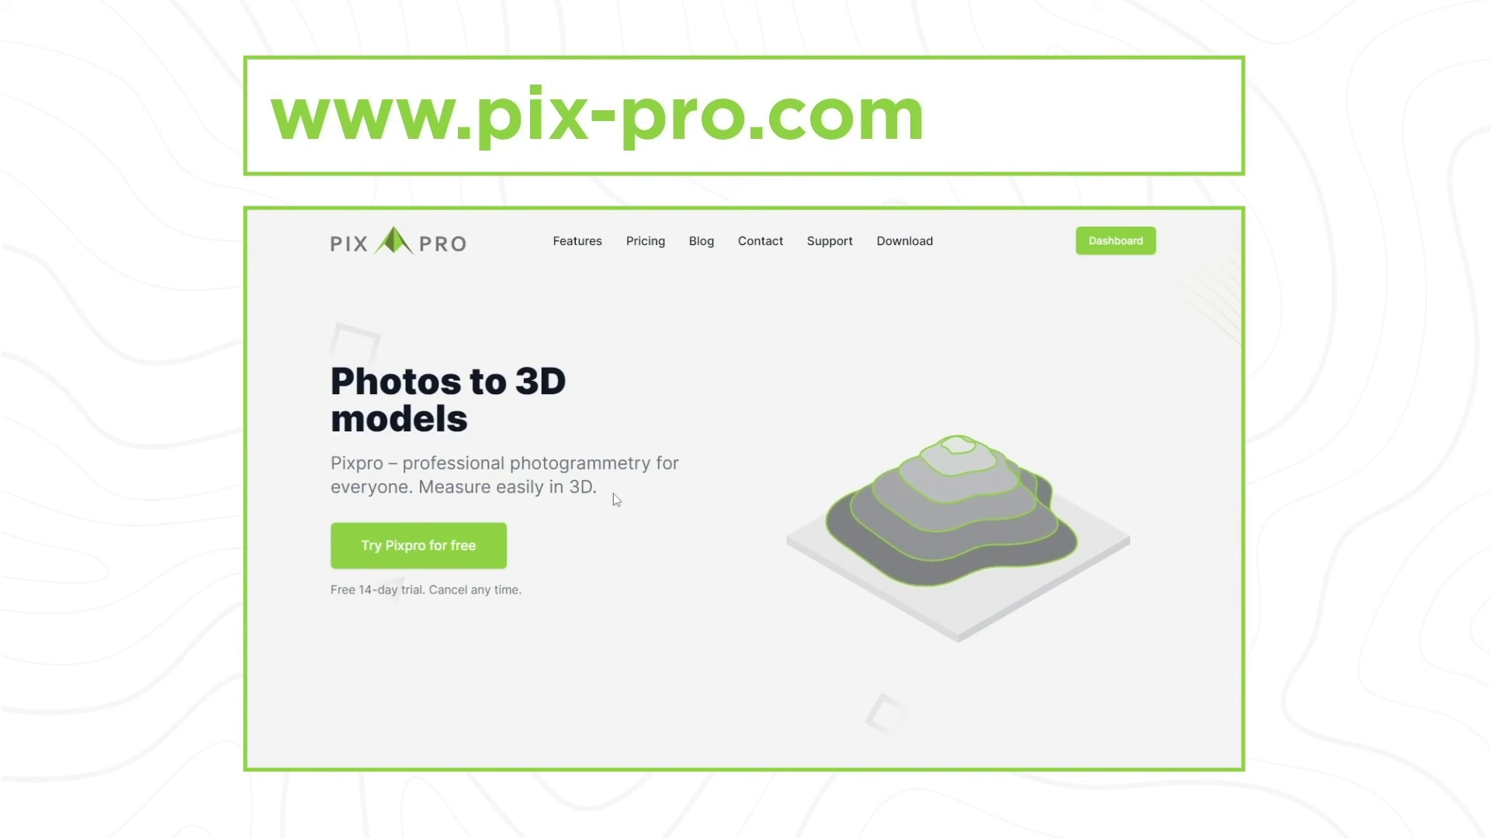
click(698, 241)
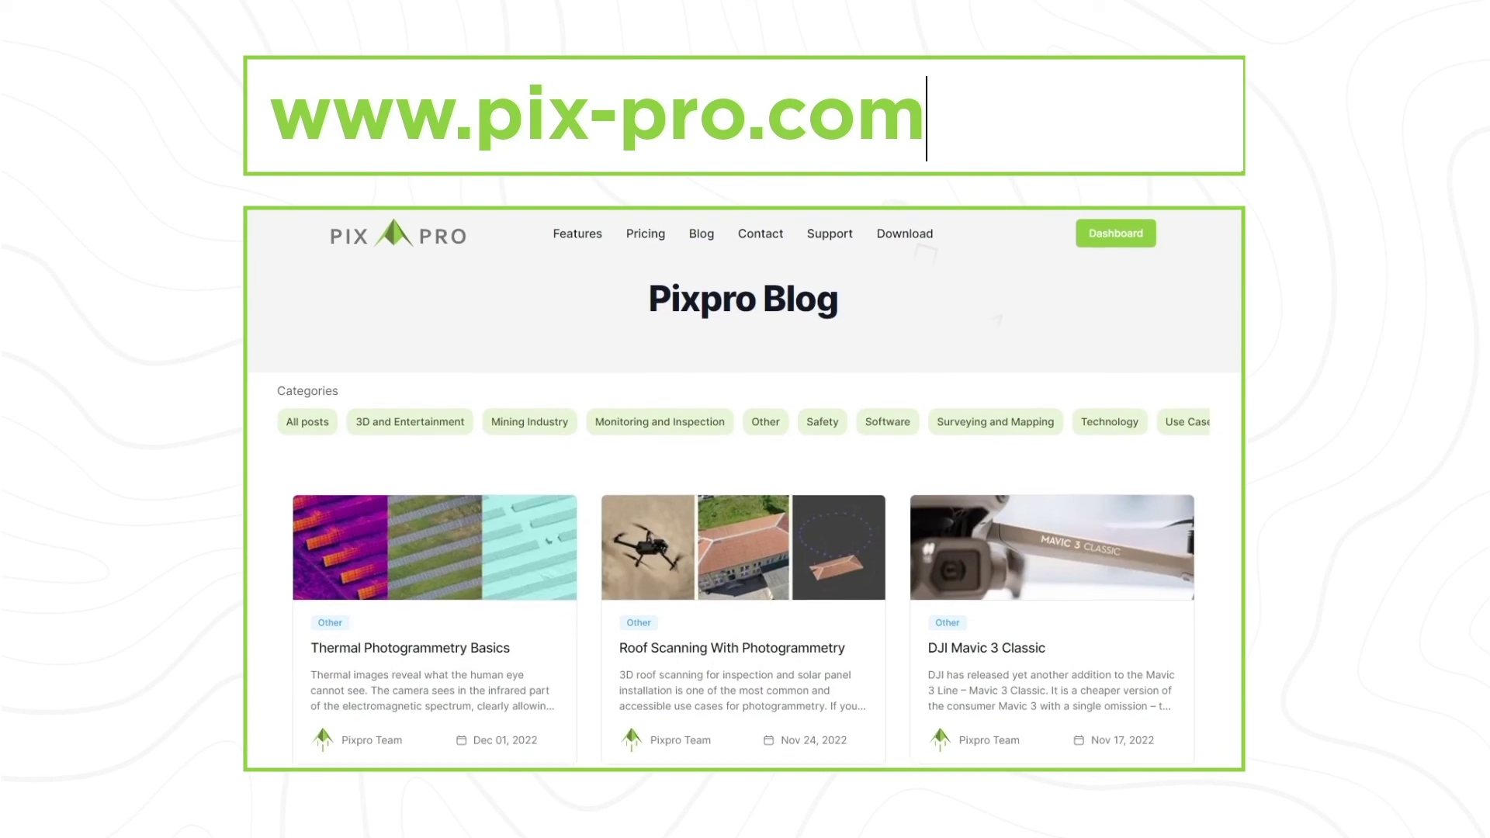